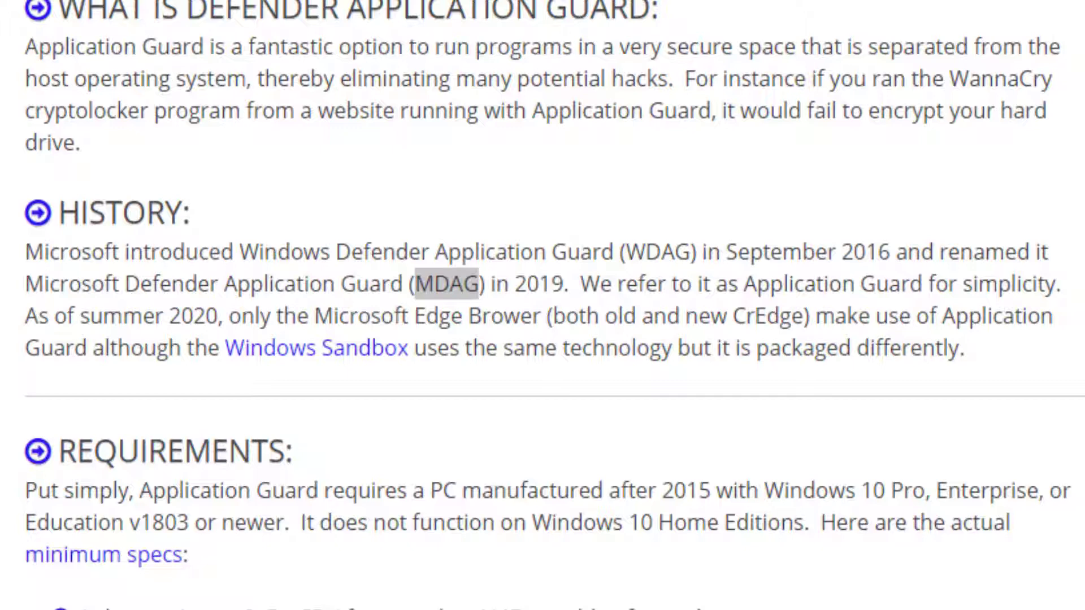
Scroll through the Requirements and How to Install sections and highlight the Pro vs Enterprise heading.
{"action": "scroll", "coordinate": [543, 305], "scroll_direction": "down", "scroll_amount": 3}
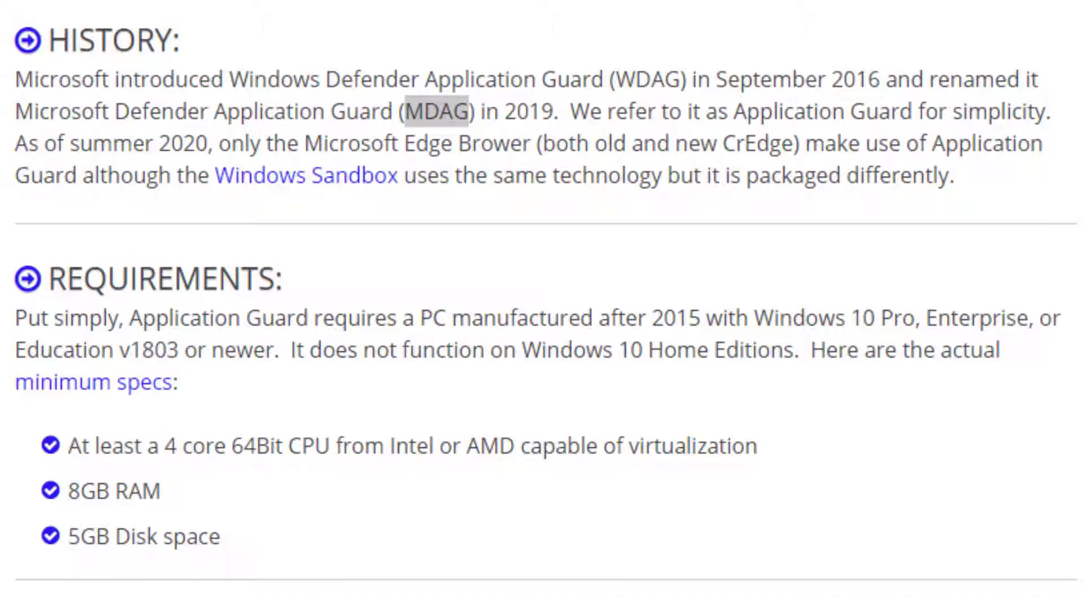
{"action": "scroll", "coordinate": [543, 305], "scroll_direction": "down", "scroll_amount": 10}
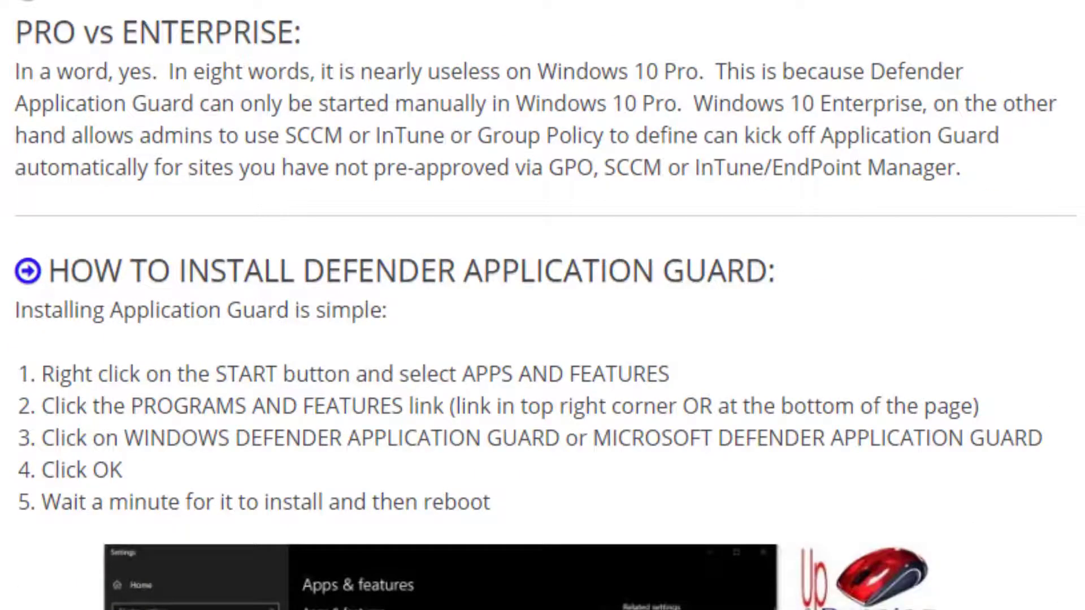
{"action": "scroll", "coordinate": [543, 305], "scroll_direction": "down", "scroll_amount": 7}
{"action": "scroll", "coordinate": [543, 305], "scroll_direction": "up", "scroll_amount": 8}
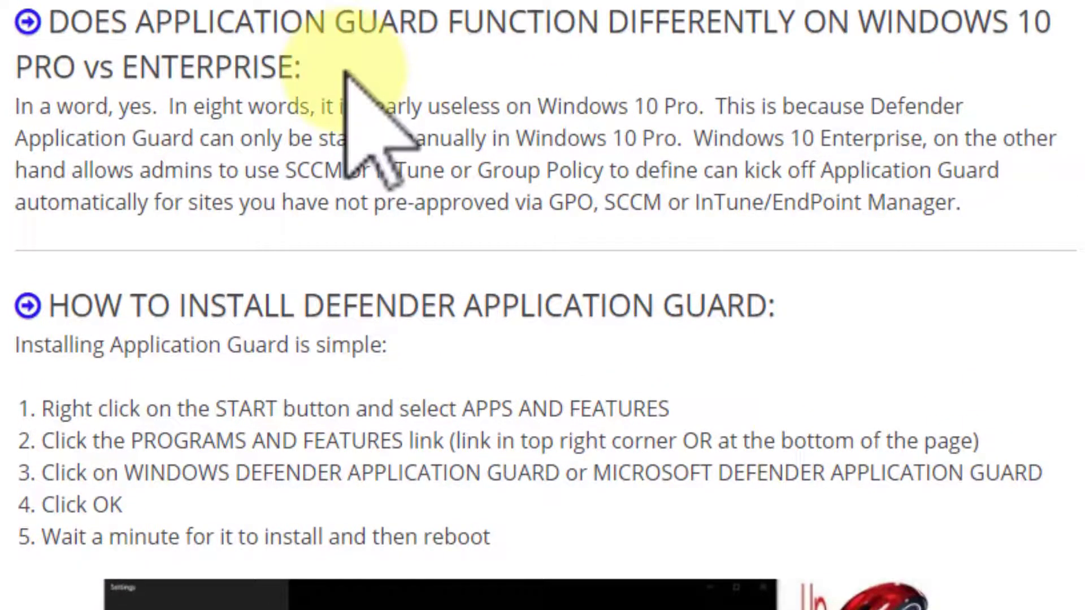
{"action": "left_click_drag", "start_coordinate": [346, 65], "coordinate": [94, 23]}
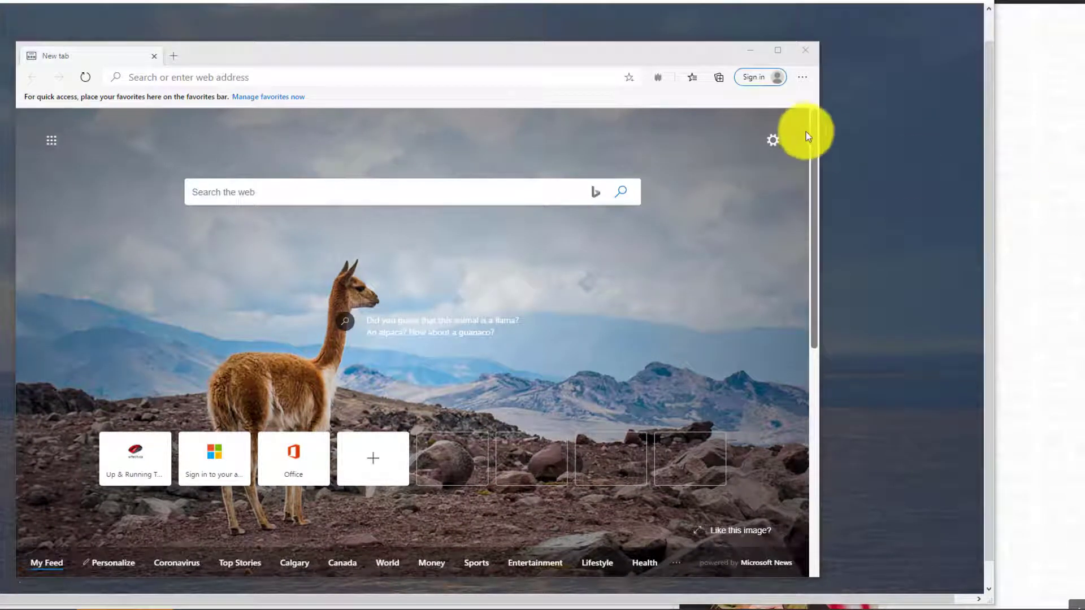
Open a new Application Guard window from the Edge menu and view its status information.
{"action": "left_click", "coordinate": [804, 78]}
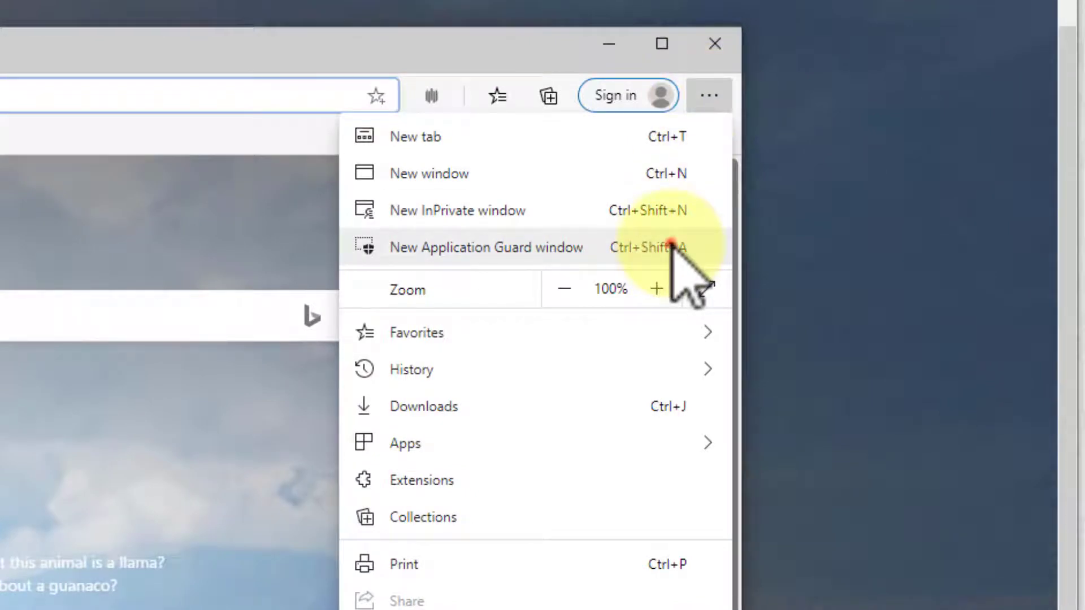
{"action": "left_click", "coordinate": [676, 249]}
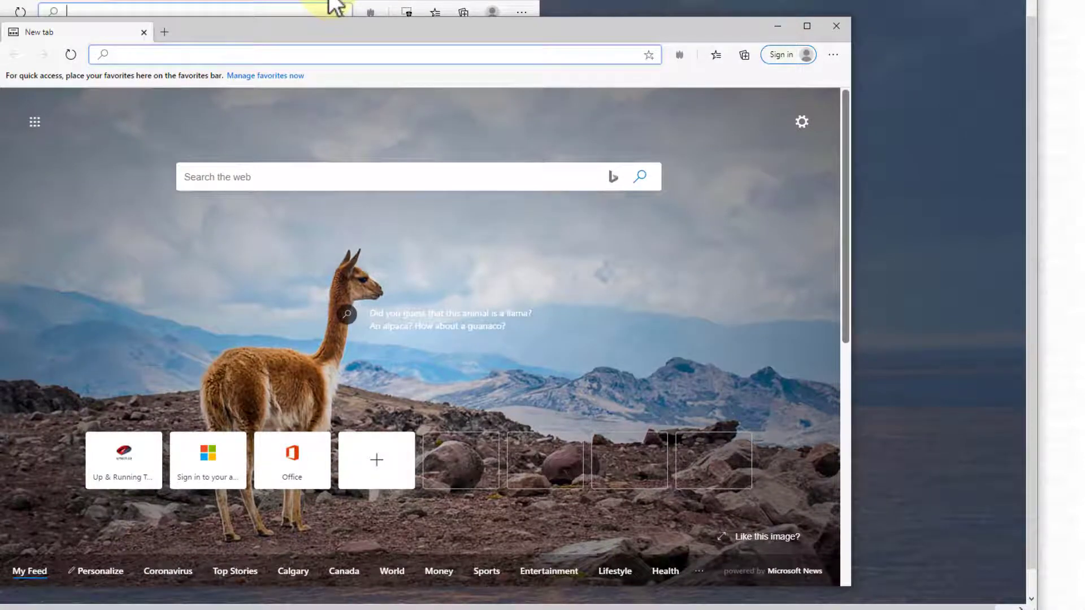
{"action": "left_click", "coordinate": [334, 7]}
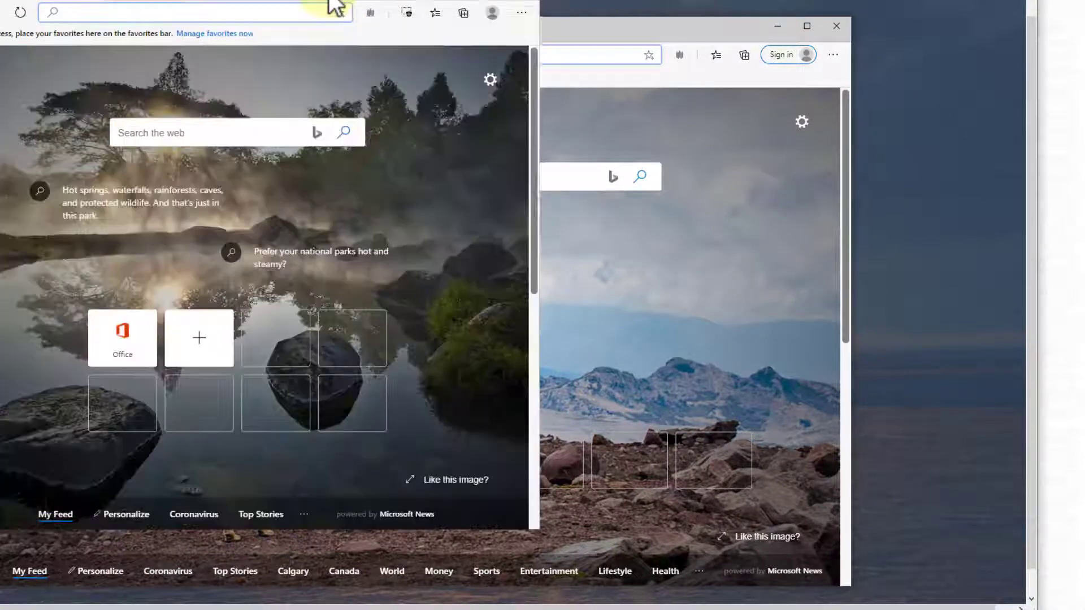
{"action": "left_click", "coordinate": [403, 14]}
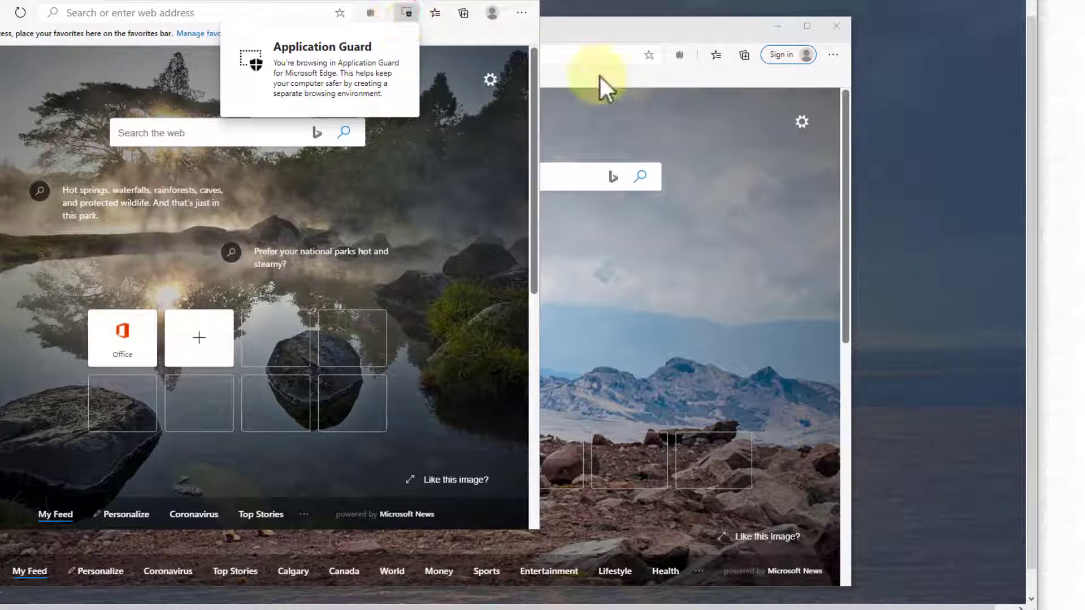
Search 'sadfsa' in the regular window and 'sdf,gnsdlfkgnszdfg' in Application Guard, then close the guarded window.
{"action": "left_click", "coordinate": [579, 56]}
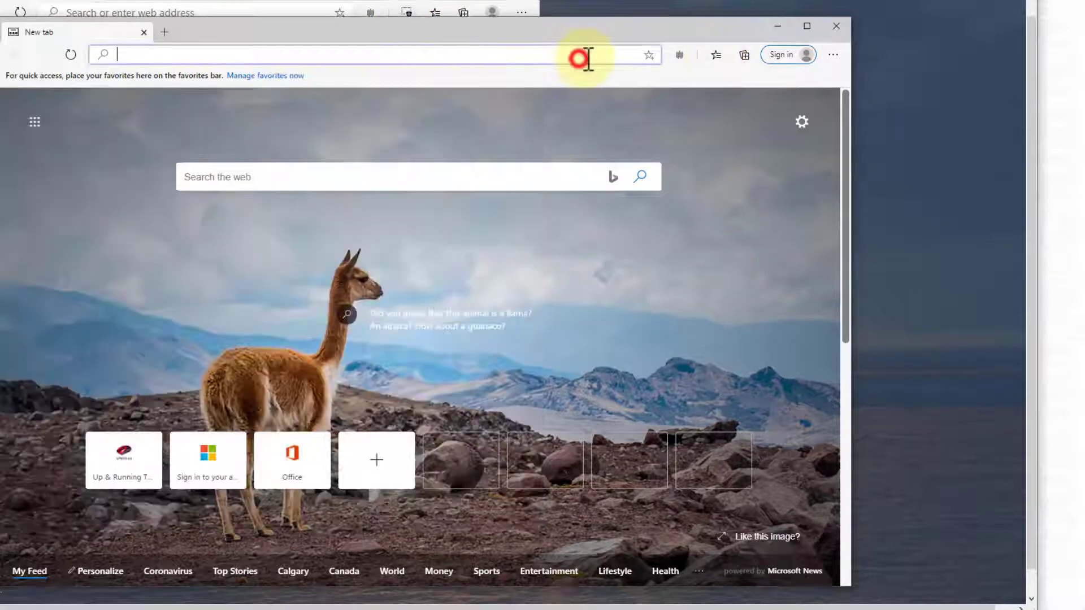
{"action": "type", "text": "sadfsa"}
{"action": "key", "text": "Return"}
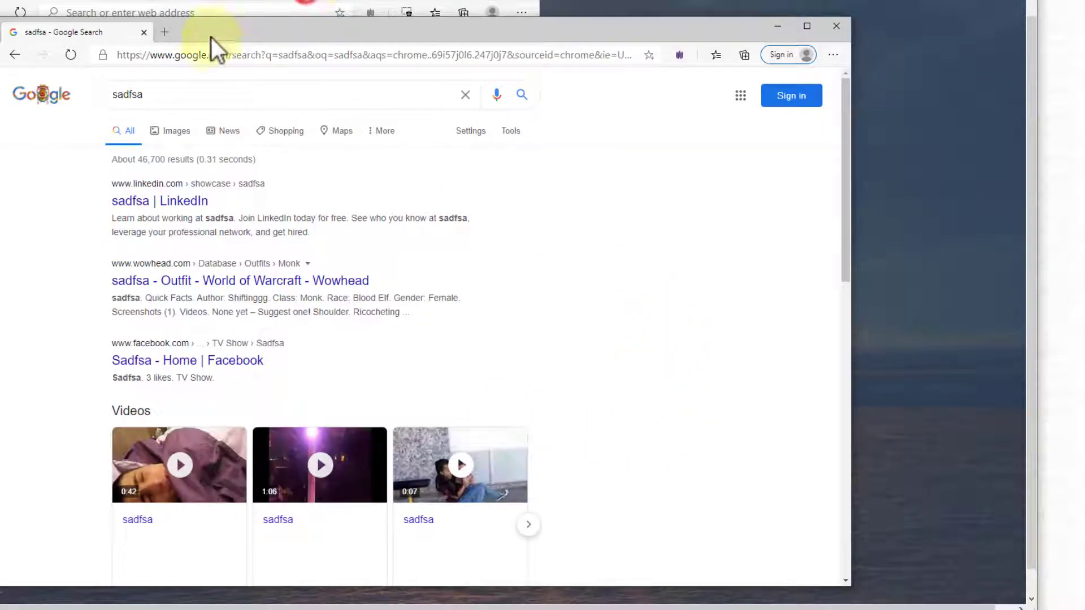
{"action": "left_click", "coordinate": [215, 8]}
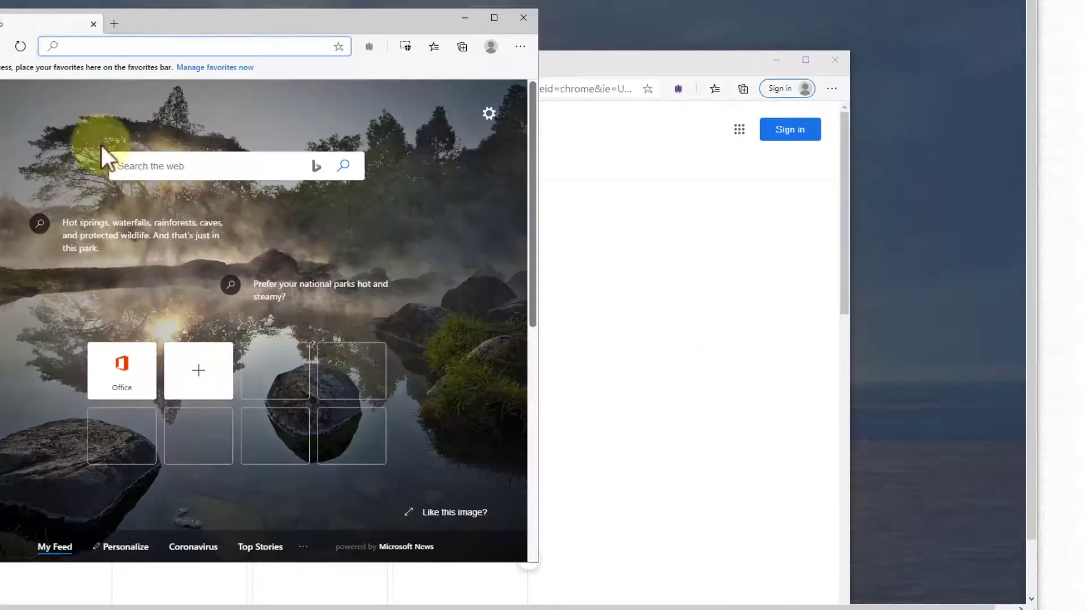
{"action": "left_click", "coordinate": [72, 46]}
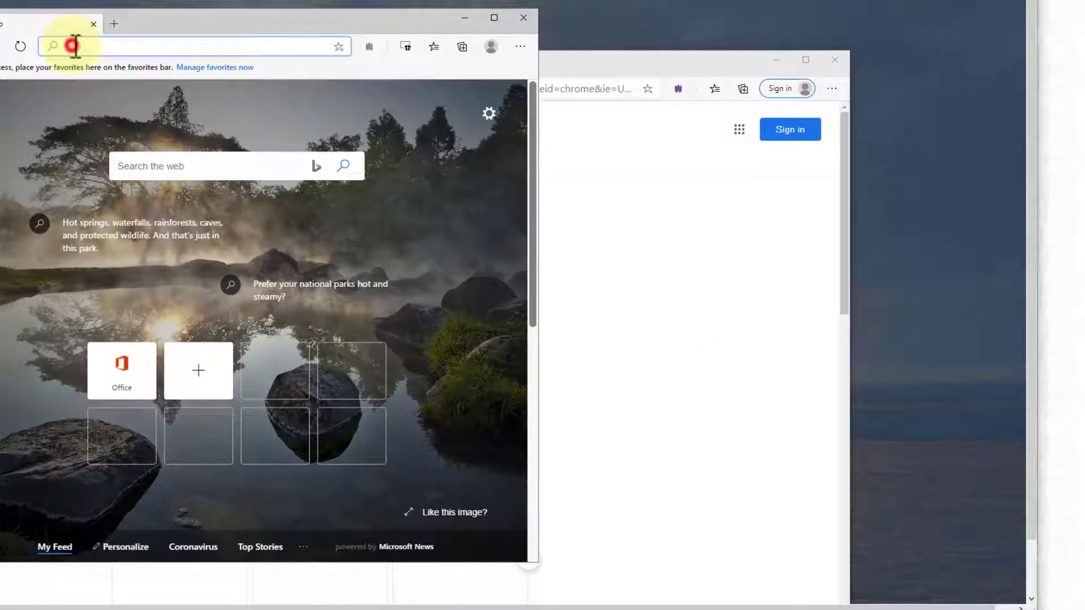
{"action": "type", "text": "sdf,gnsdlfkgnszdfg"}
{"action": "key", "text": "Return"}
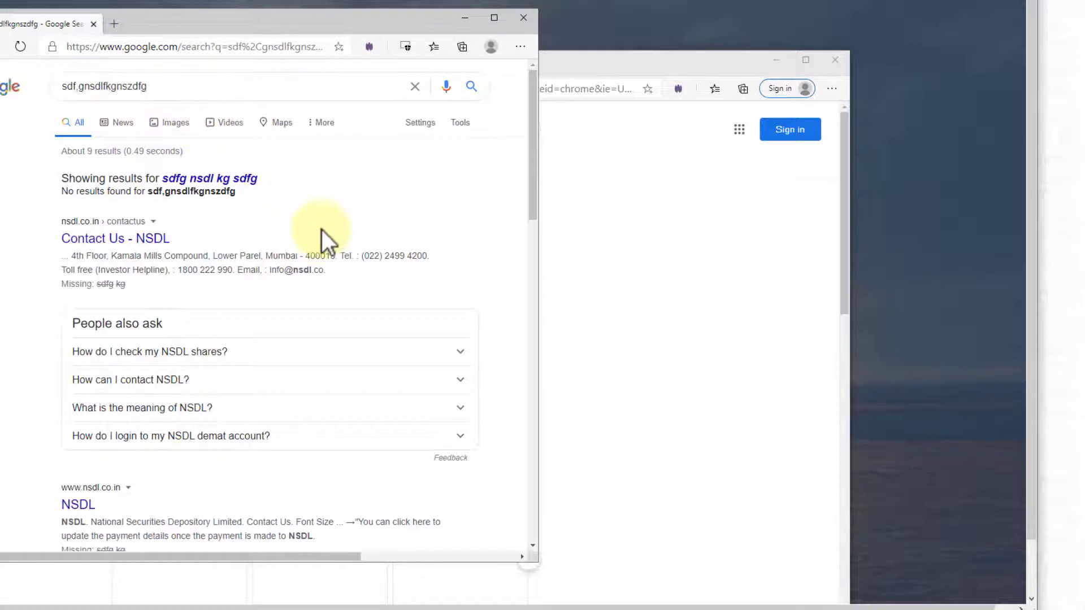
{"action": "left_click", "coordinate": [522, 18]}
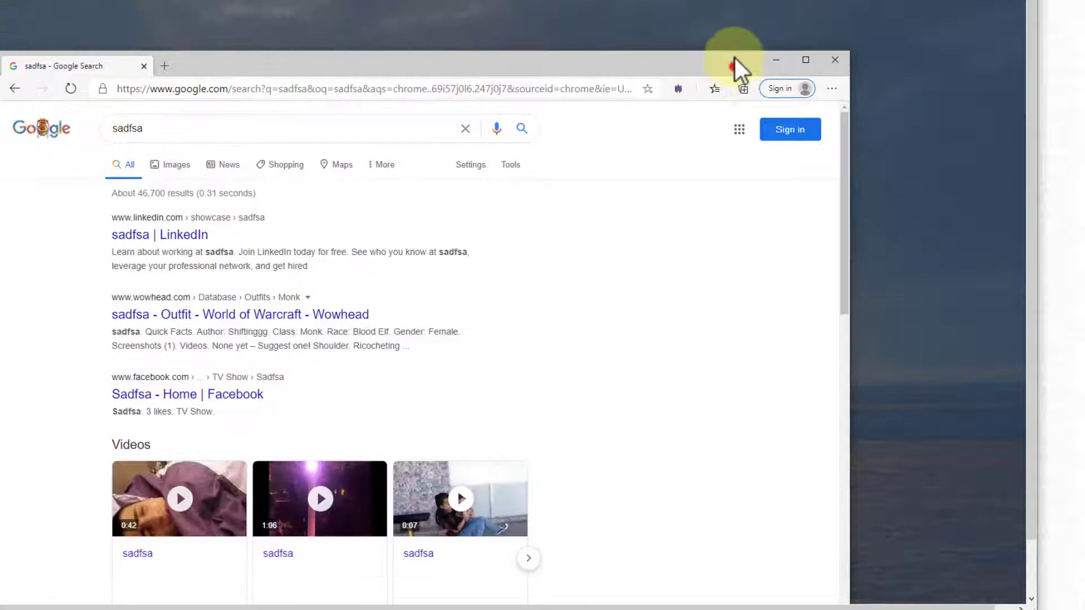
Move the regular Edge window slightly higher by its title bar.
{"action": "left_click_drag", "start_coordinate": [735, 58], "coordinate": [735, 32]}
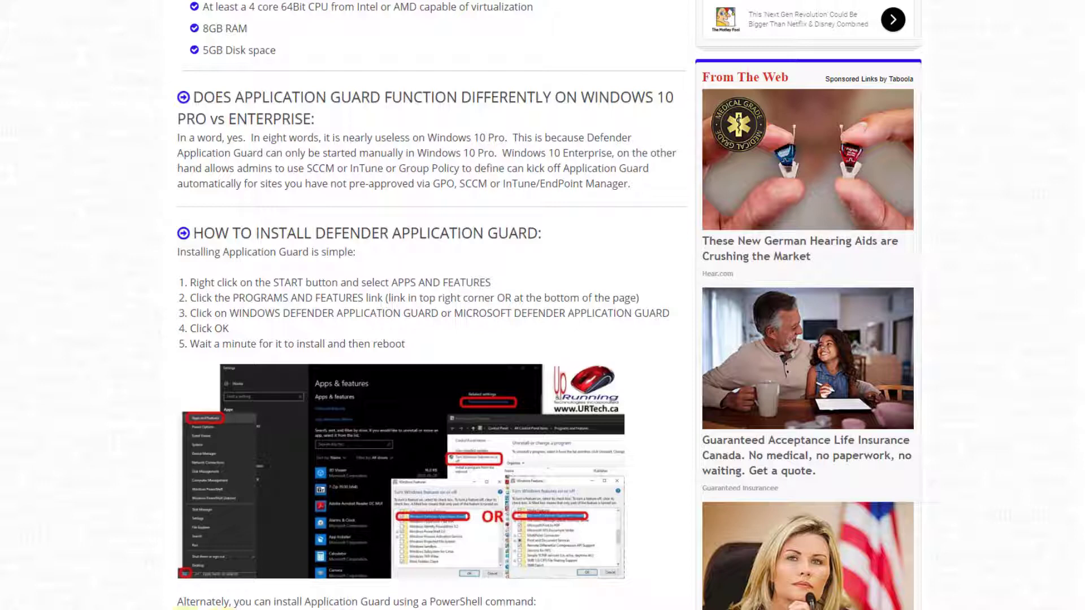
Scroll to the PowerShell section, highlighting and then clearing the PowerShell command.
{"action": "scroll", "coordinate": [396, 565], "scroll_direction": "down", "scroll_amount": 1}
{"action": "left_click_drag", "start_coordinate": [185, 588], "coordinate": [683, 591]}
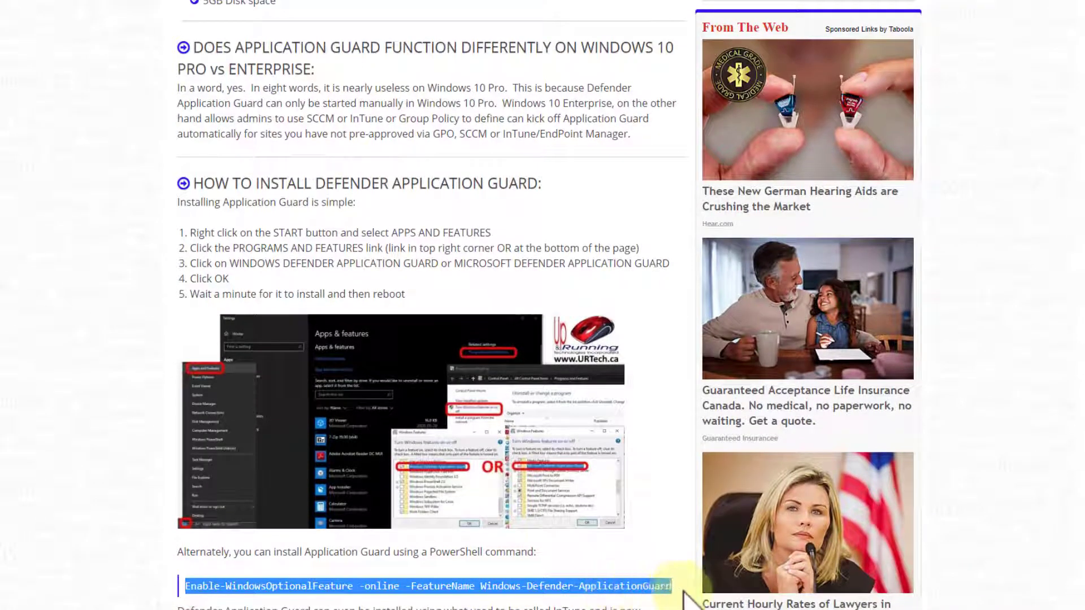
{"action": "scroll", "coordinate": [542, 305], "scroll_direction": "down", "scroll_amount": 10}
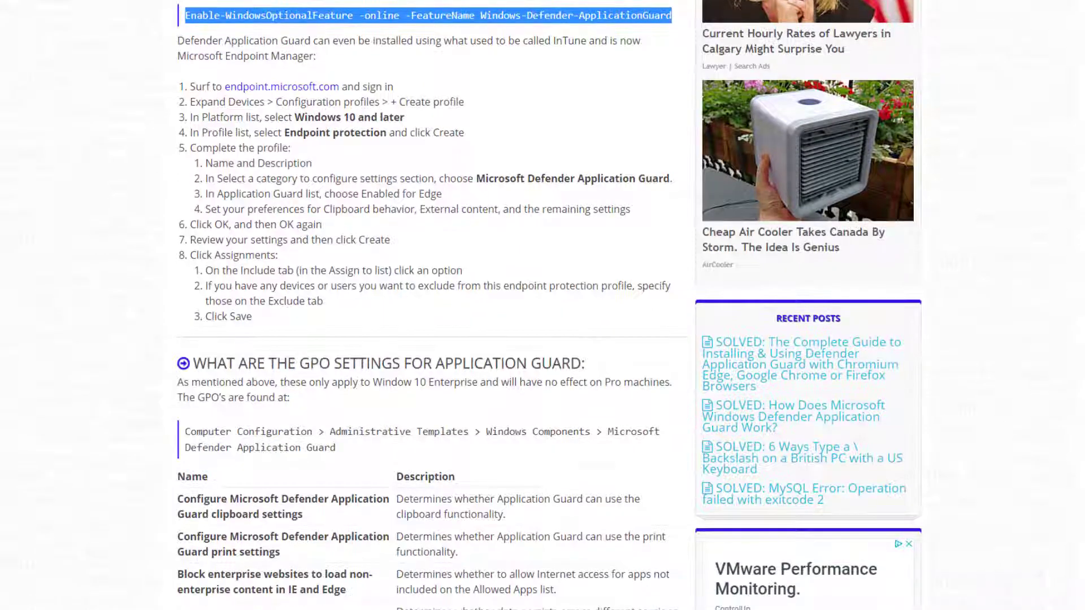
{"action": "left_click", "coordinate": [551, 41]}
Highlight and clear the Endpoint Manager text and profile setup steps, then scroll on through the GPO section.
{"action": "left_click_drag", "start_coordinate": [225, 56], "coordinate": [315, 56]}
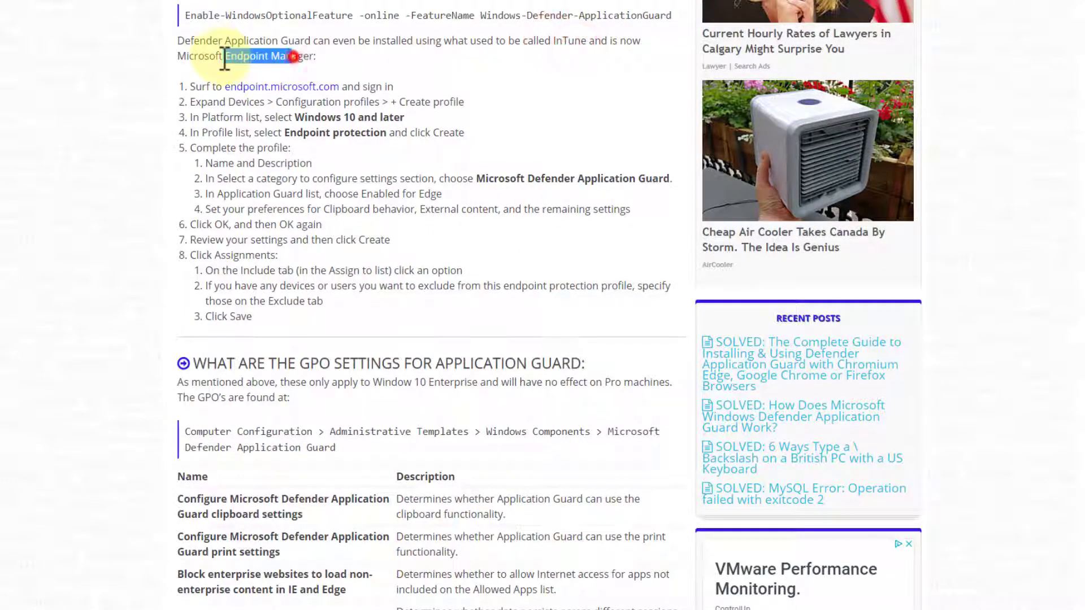
{"action": "left_click", "coordinate": [408, 75]}
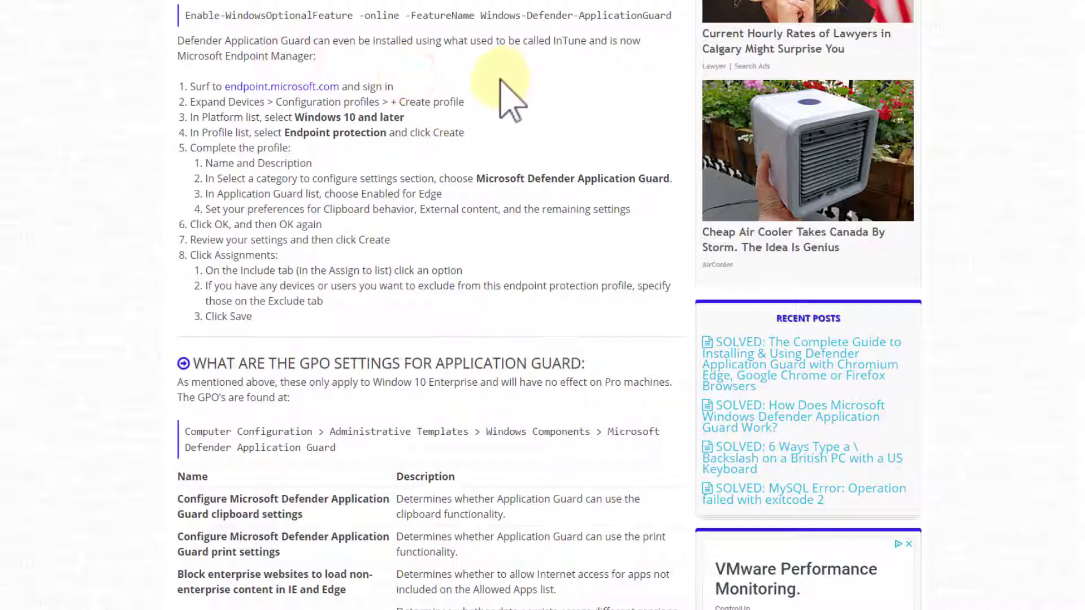
{"action": "left_click_drag", "start_coordinate": [298, 182], "coordinate": [365, 241]}
{"action": "left_click", "coordinate": [367, 242]}
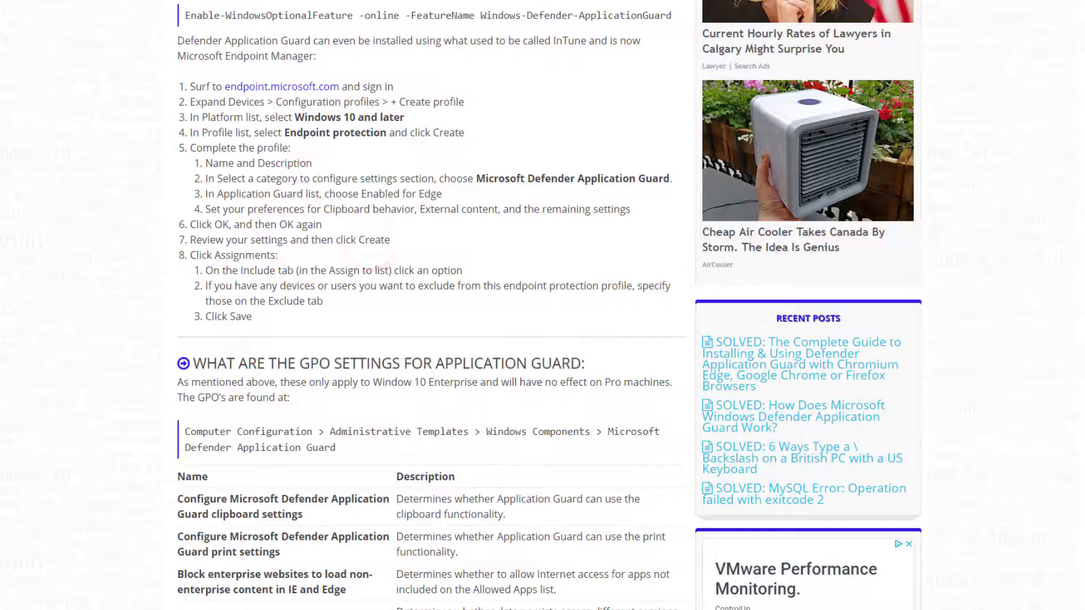
{"action": "scroll", "coordinate": [542, 305], "scroll_direction": "down", "scroll_amount": 5}
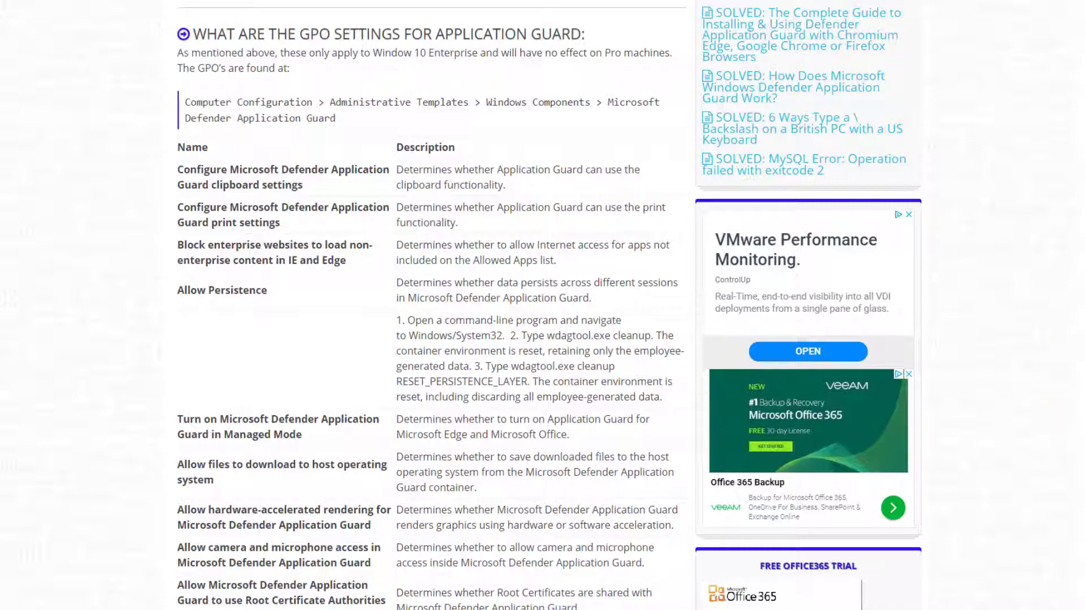
{"action": "scroll", "coordinate": [542, 306], "scroll_direction": "down", "scroll_amount": 10}
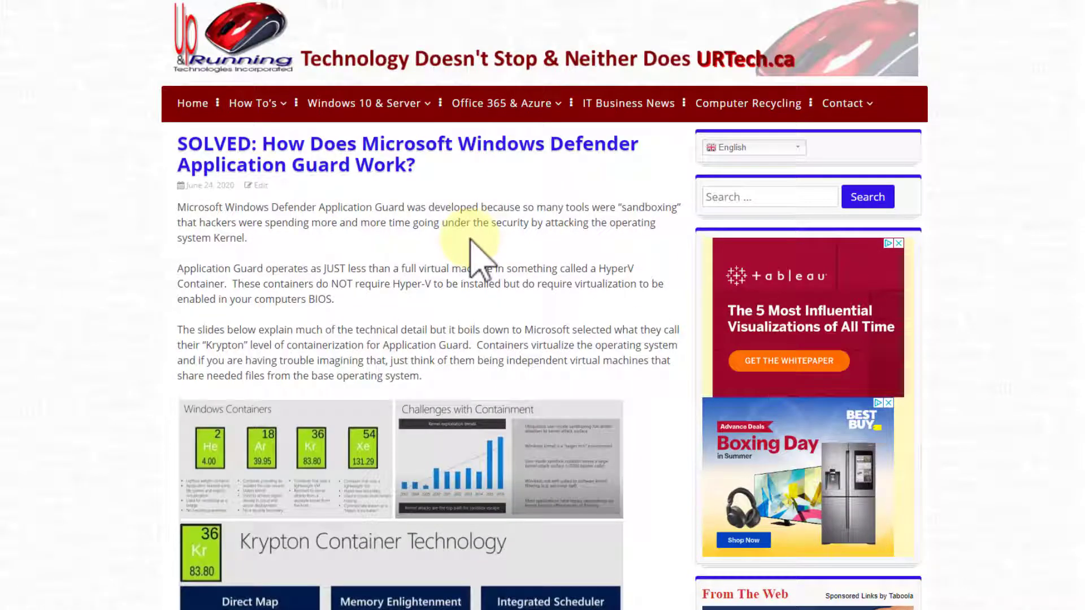
Highlight part of the title, view the Windows Containers slide full-size, then scroll down to the RDP slides.
{"action": "left_click_drag", "start_coordinate": [294, 167], "coordinate": [373, 166]}
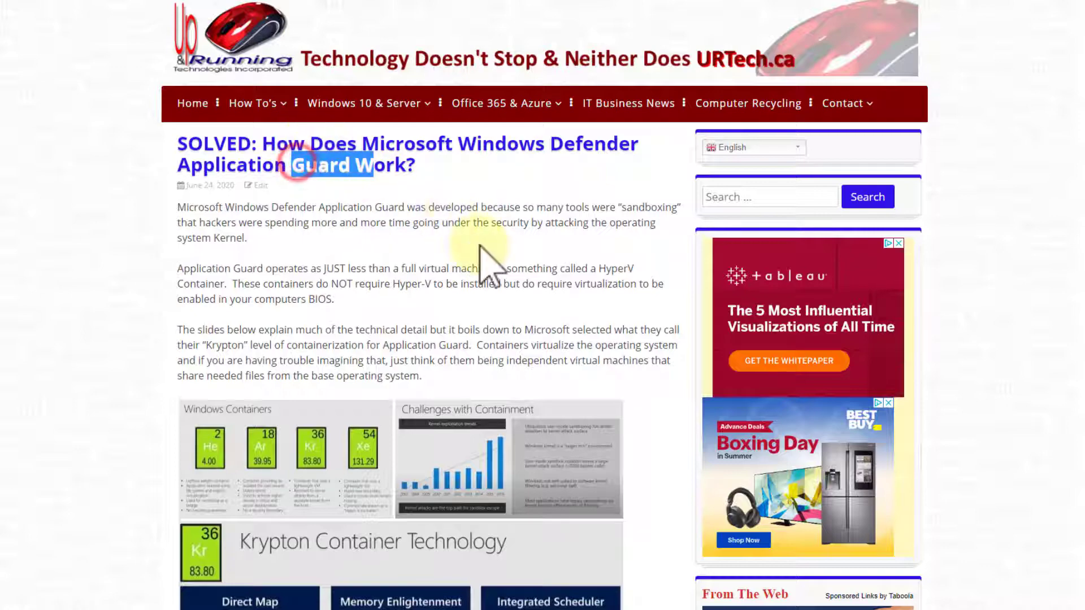
{"action": "scroll", "coordinate": [571, 273], "scroll_direction": "down", "scroll_amount": 2}
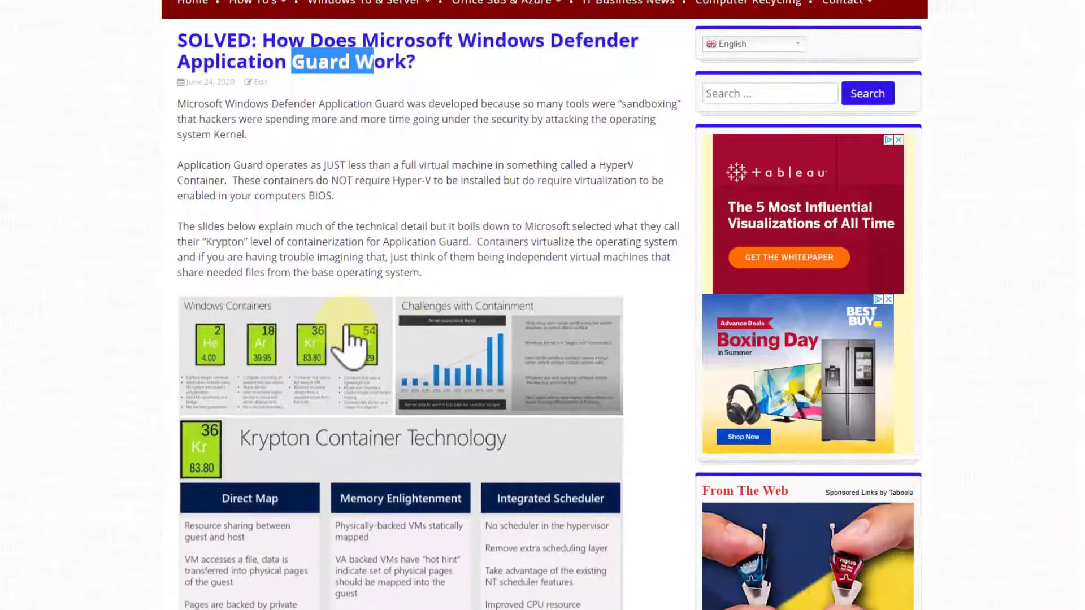
{"action": "left_click", "coordinate": [348, 336]}
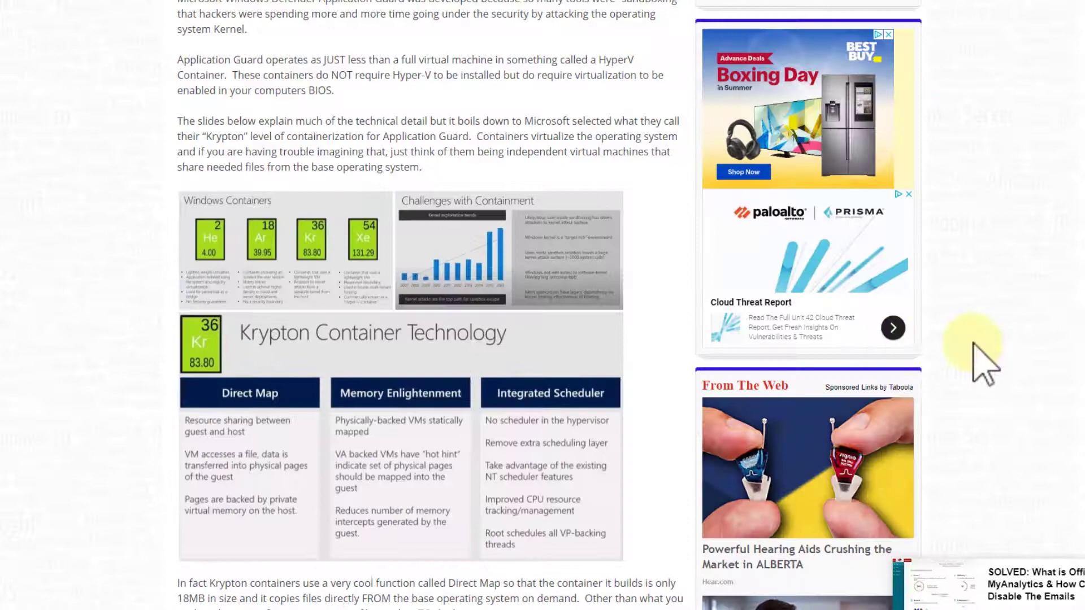
{"action": "scroll", "coordinate": [983, 360], "scroll_direction": "down", "scroll_amount": 6}
{"action": "scroll", "coordinate": [989, 361], "scroll_direction": "down", "scroll_amount": 2}
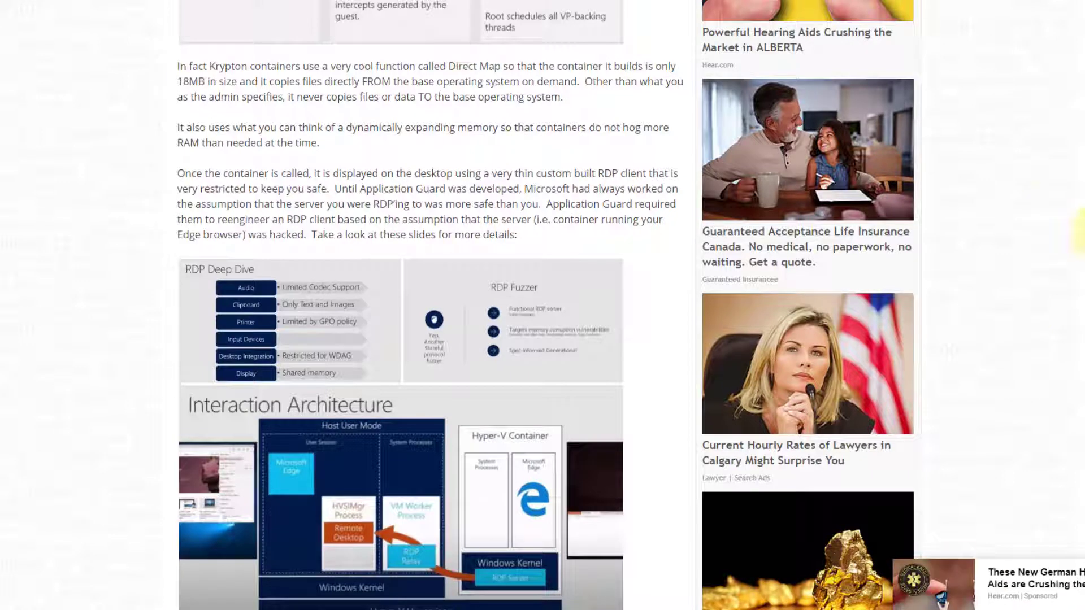
Scroll past the RDP slide and return from its full-size attachment page to the article.
{"action": "scroll", "coordinate": [542, 305], "scroll_direction": "down", "scroll_amount": 2}
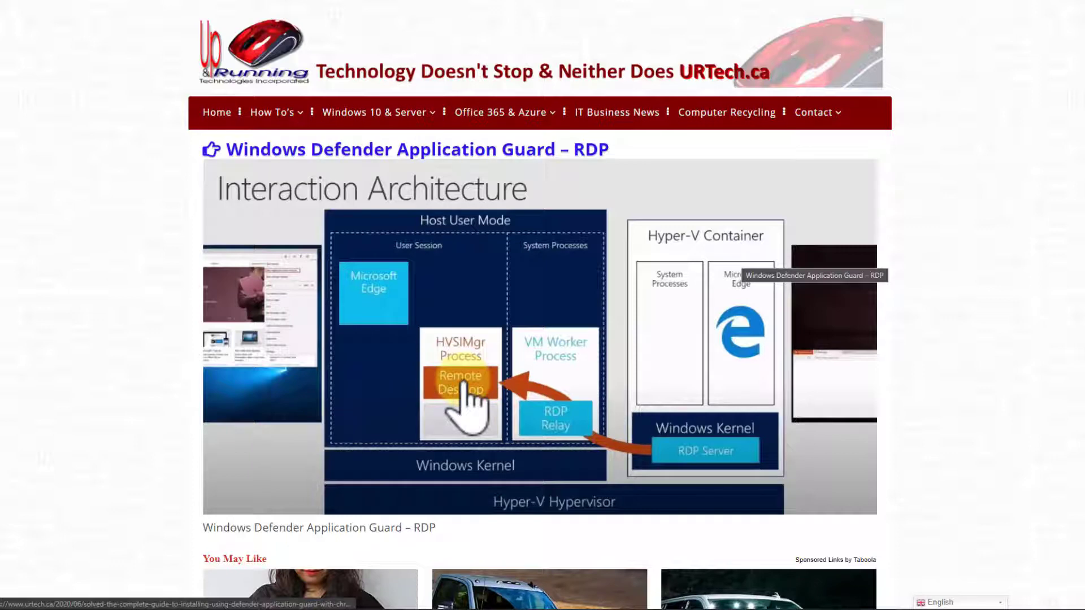
{"action": "left_click", "coordinate": [463, 386]}
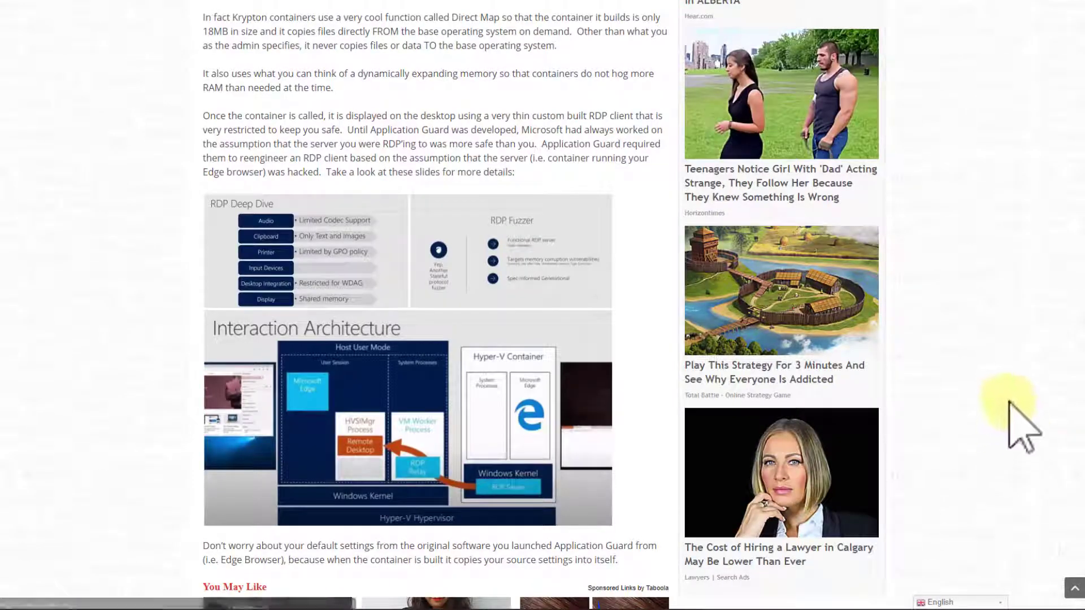
Scroll around the Chrome/Firefox section to locate the 'download the extension' link.
{"action": "scroll", "coordinate": [1021, 415], "scroll_direction": "down", "scroll_amount": 5}
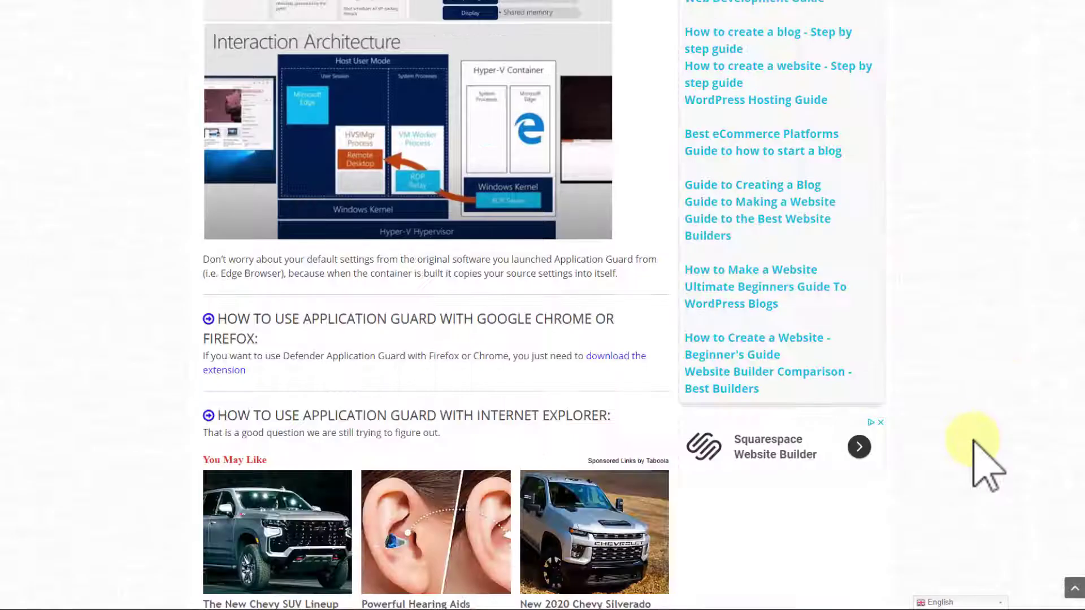
{"action": "scroll", "coordinate": [987, 463], "scroll_direction": "up", "scroll_amount": 2}
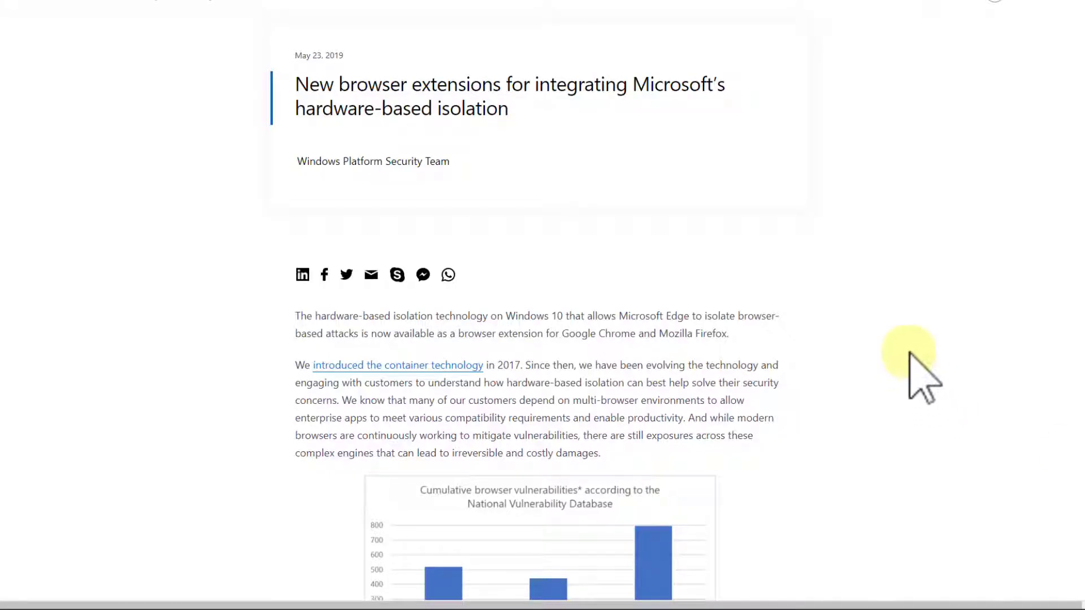
Scroll down through Microsoft's blog post on hardware-based isolation browser extensions.
{"action": "scroll", "coordinate": [918, 376], "scroll_direction": "down", "scroll_amount": 13}
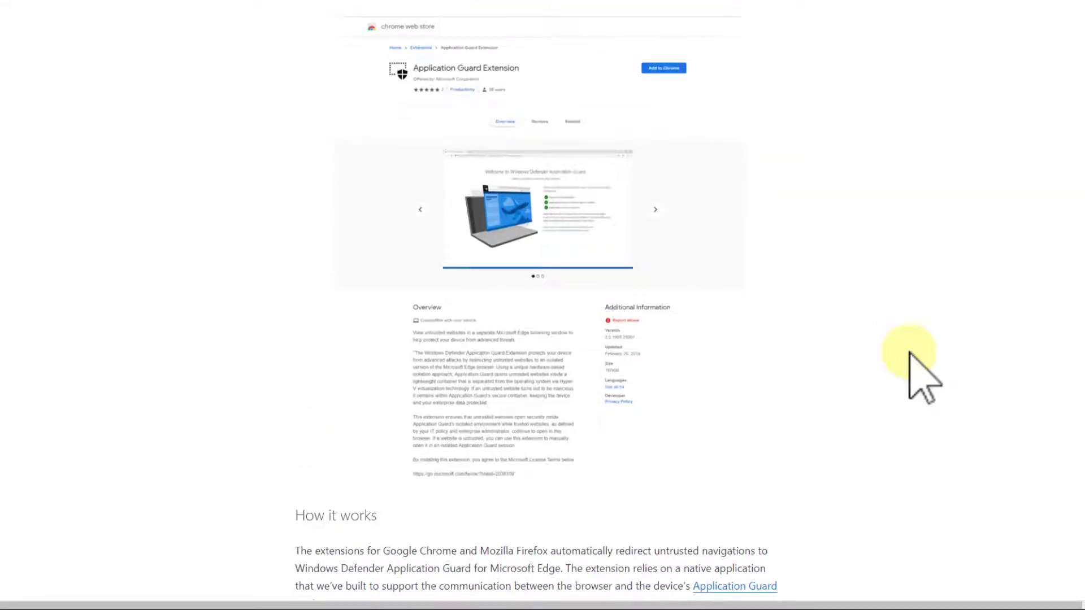
{"action": "scroll", "coordinate": [911, 353], "scroll_direction": "down", "scroll_amount": 9}
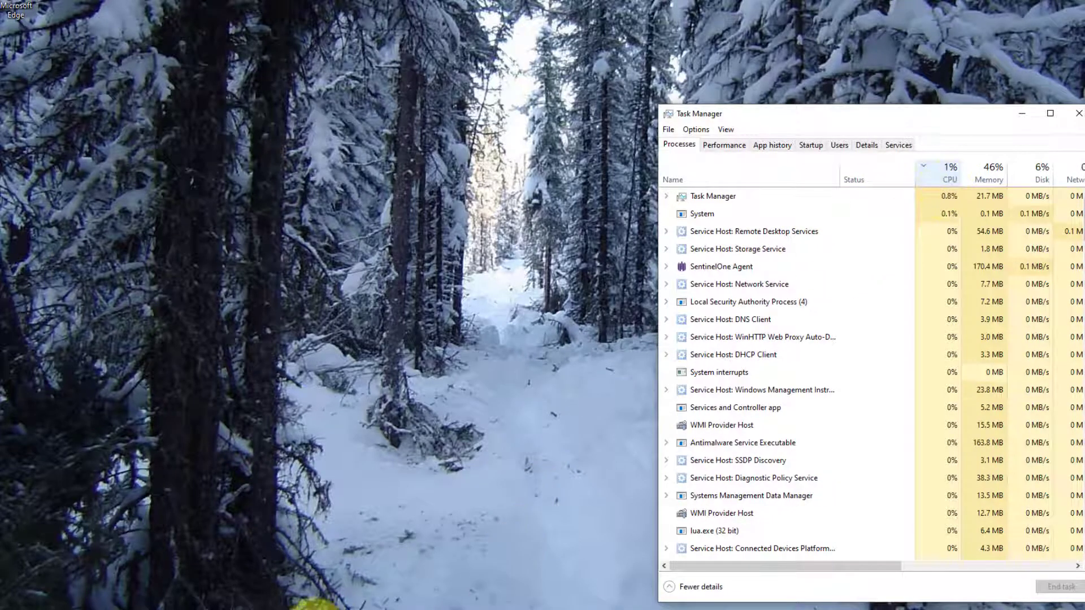
Launch a new Edge window and select the Vmmem process in Task Manager to see its memory use.
{"action": "left_click", "coordinate": [303, 606]}
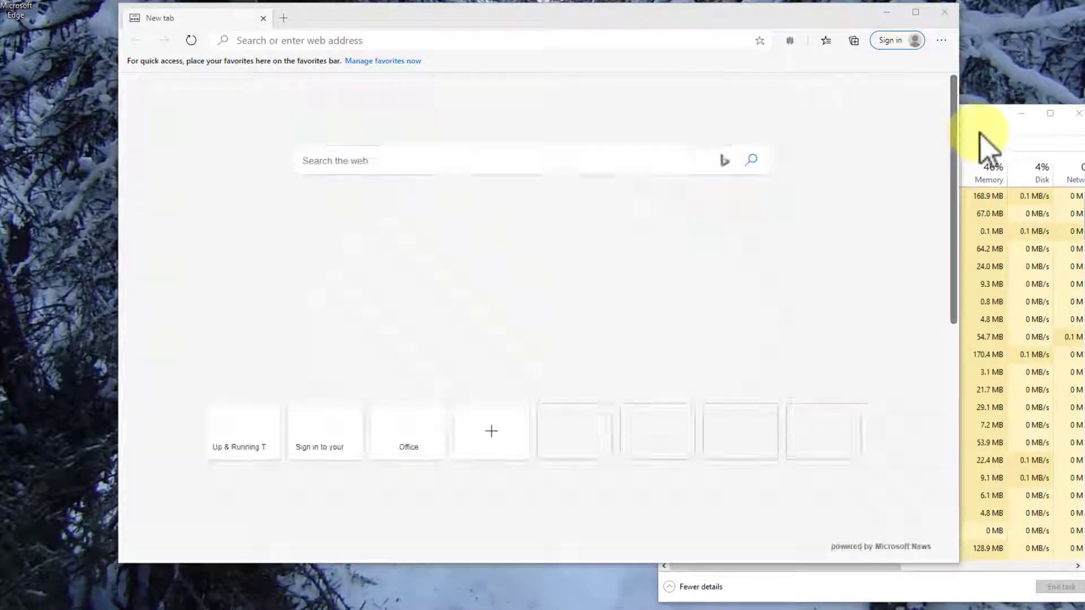
{"action": "left_click", "coordinate": [991, 119]}
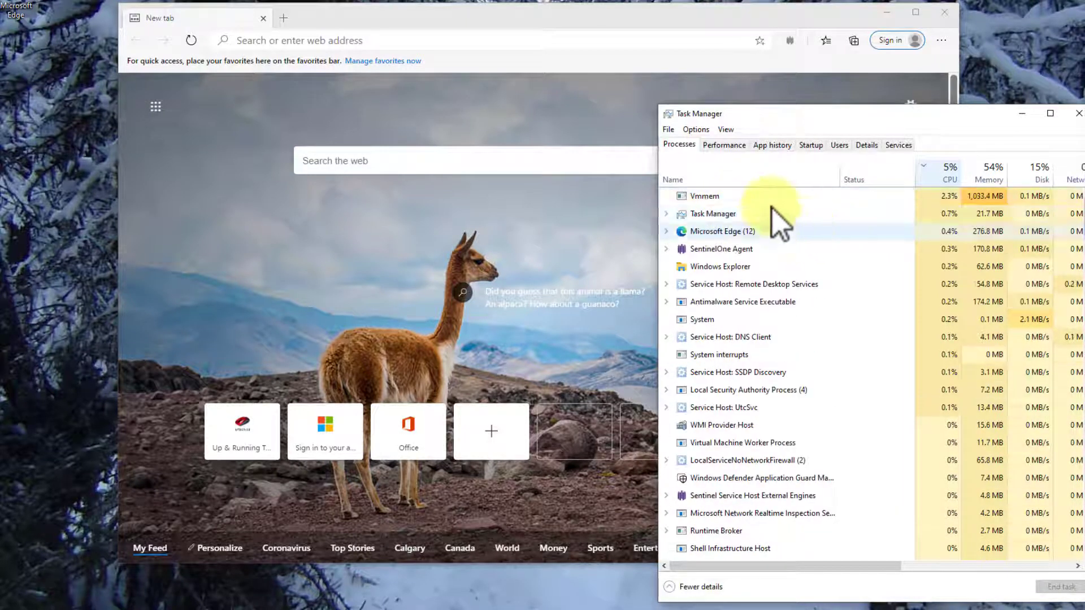
{"action": "left_click", "coordinate": [732, 196]}
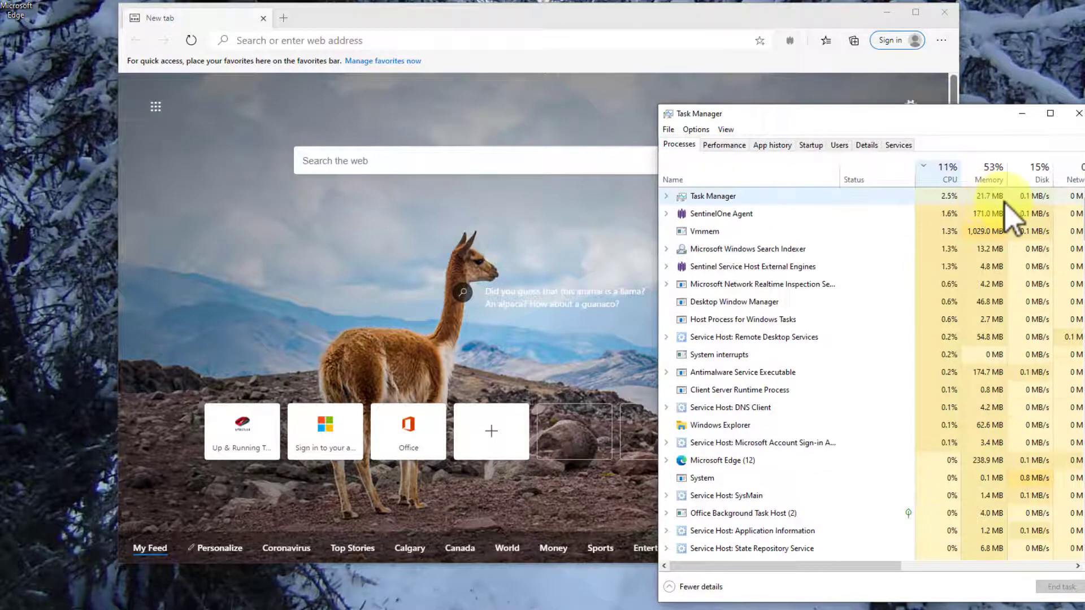
{"action": "left_click", "coordinate": [993, 214]}
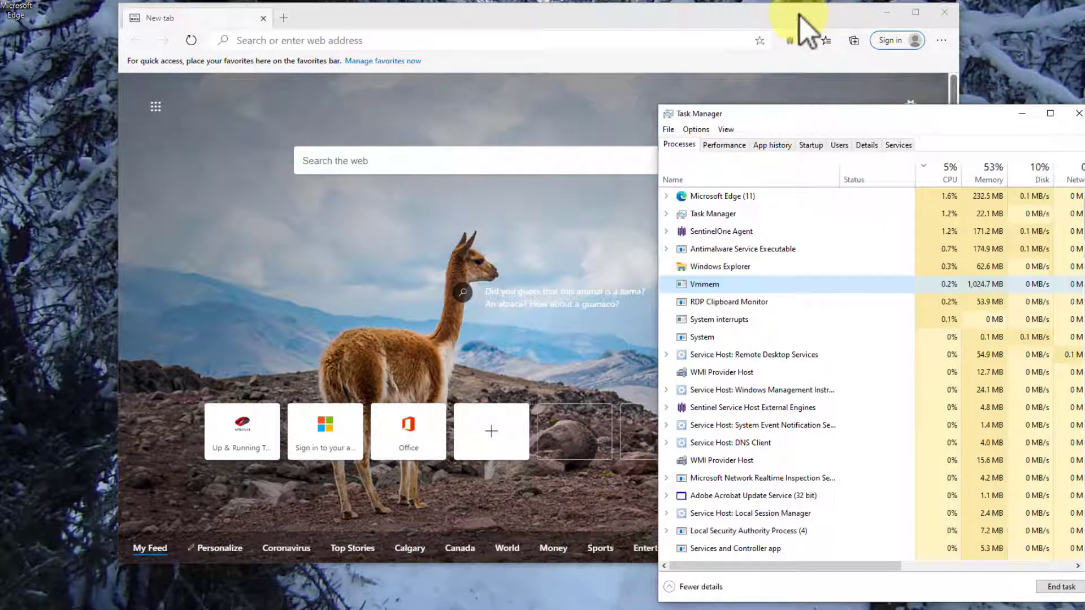
Search 'saxdfsadfsadf' from the address bar, then 'sadfsadfsadf' in a new tab, keeping Task Manager in front.
{"action": "left_click", "coordinate": [567, 41]}
{"action": "type", "text": "saxdfsadfsadf"}
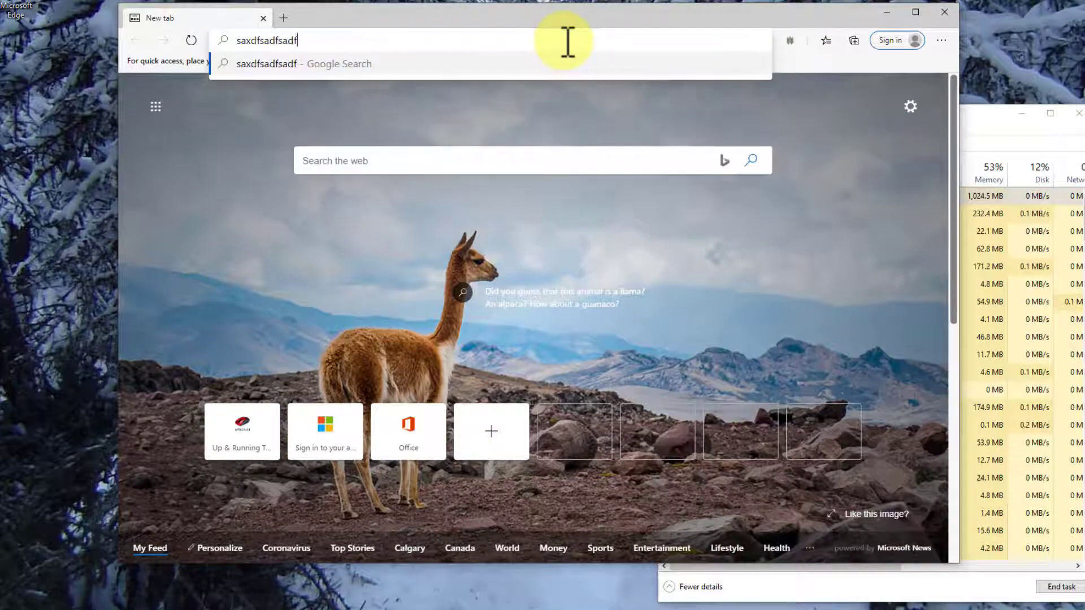
{"action": "key", "text": "Return"}
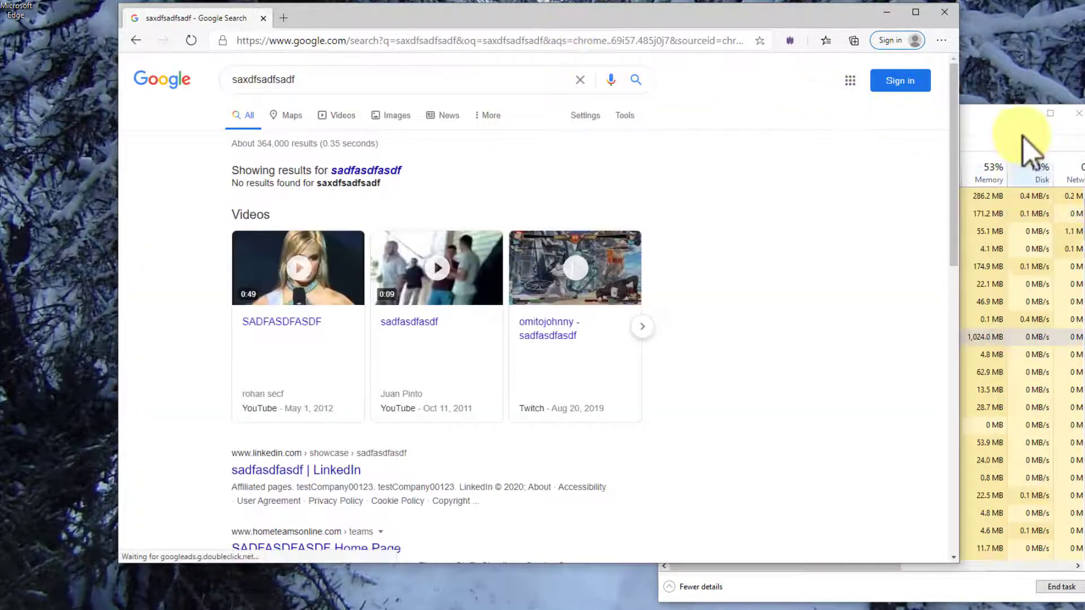
{"action": "left_click", "coordinate": [998, 126]}
{"action": "left_click", "coordinate": [283, 18]}
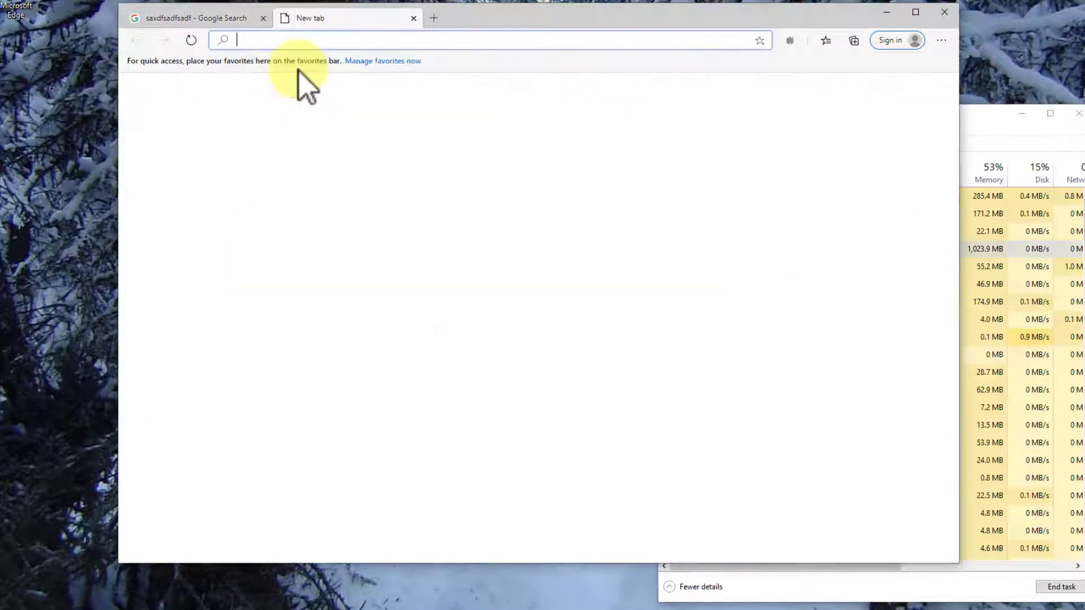
{"action": "type", "text": "sadfsadfsadf"}
{"action": "key", "text": "Return"}
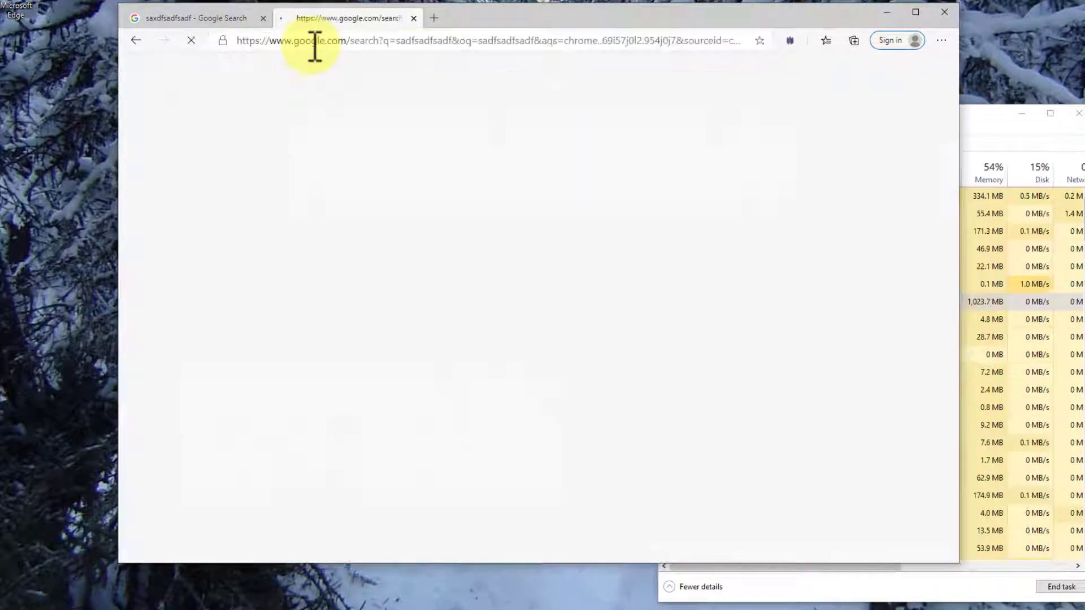
{"action": "left_click", "coordinate": [978, 127]}
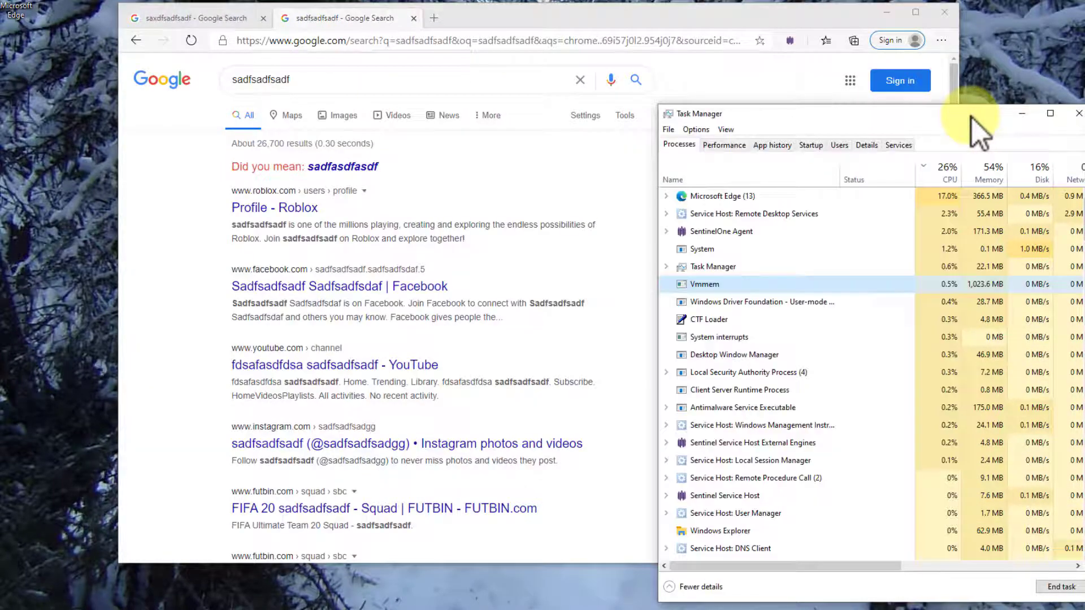
Open a new Application Guard window, view its explanation, and search 'sdfsadf'.
{"action": "left_click", "coordinate": [942, 40]}
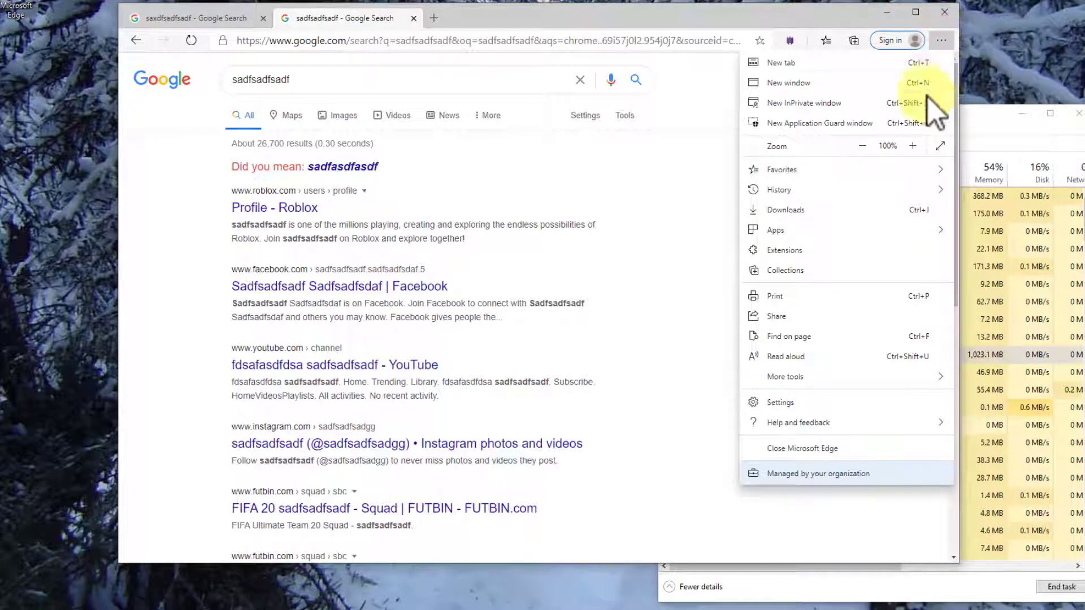
{"action": "left_click", "coordinate": [880, 126]}
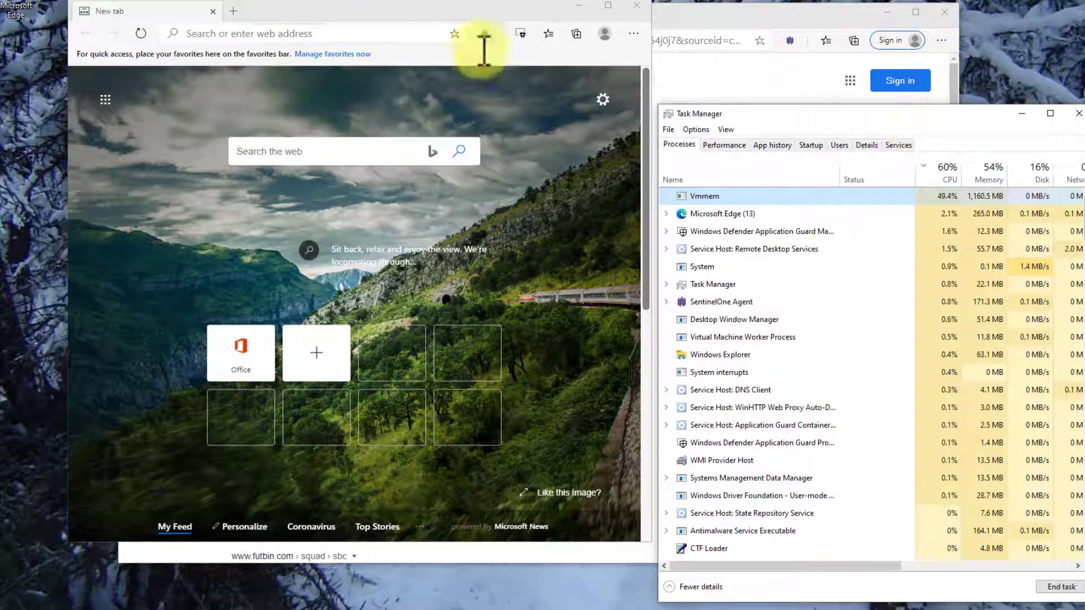
{"action": "left_click", "coordinate": [520, 34]}
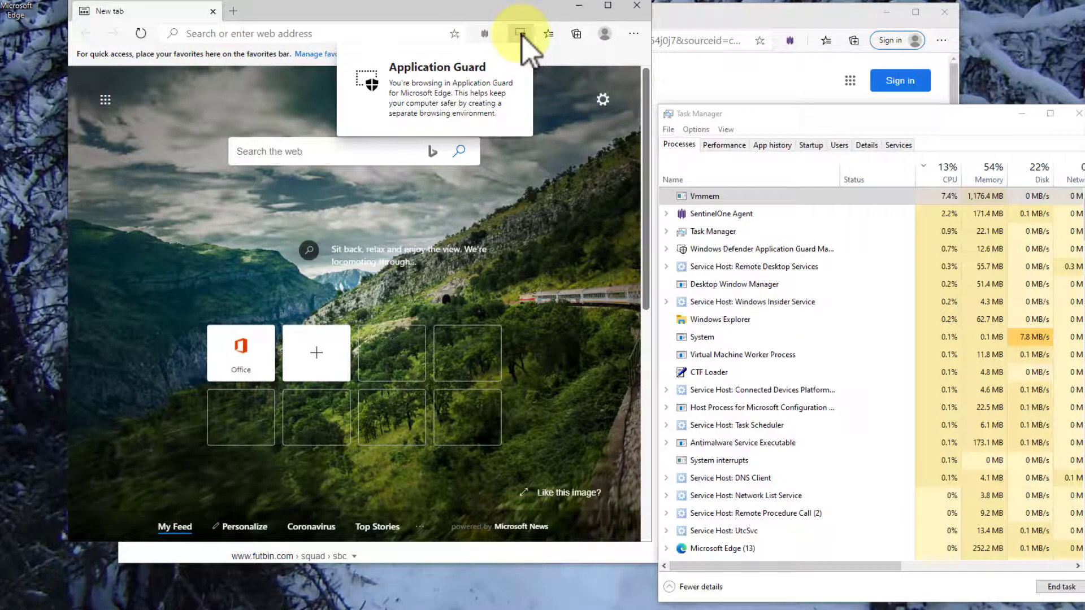
{"action": "left_click", "coordinate": [248, 34]}
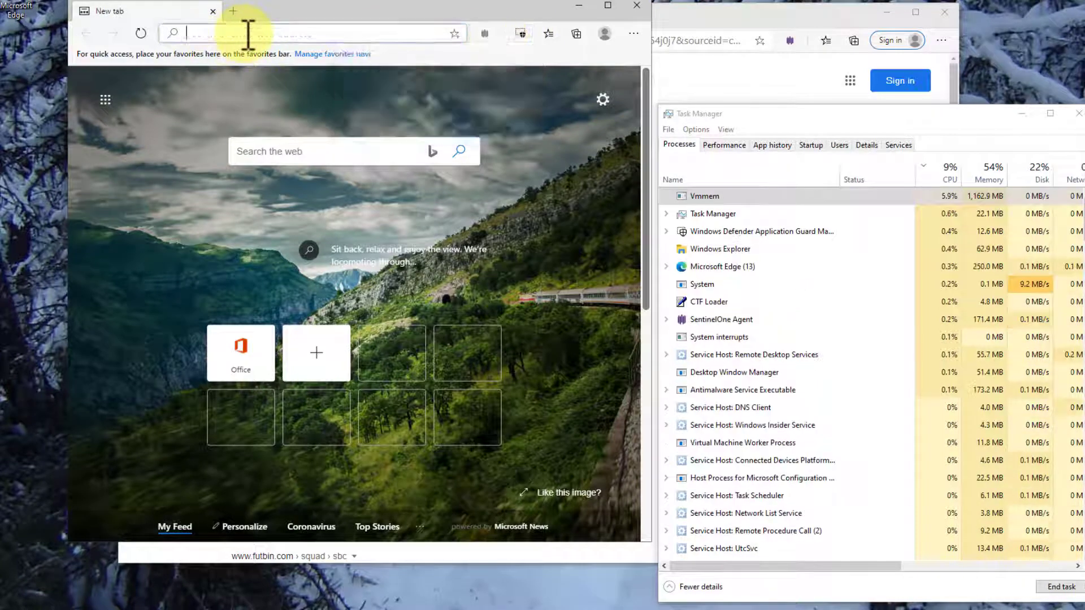
{"action": "type", "text": "sdfsadf"}
{"action": "key", "text": "Return"}
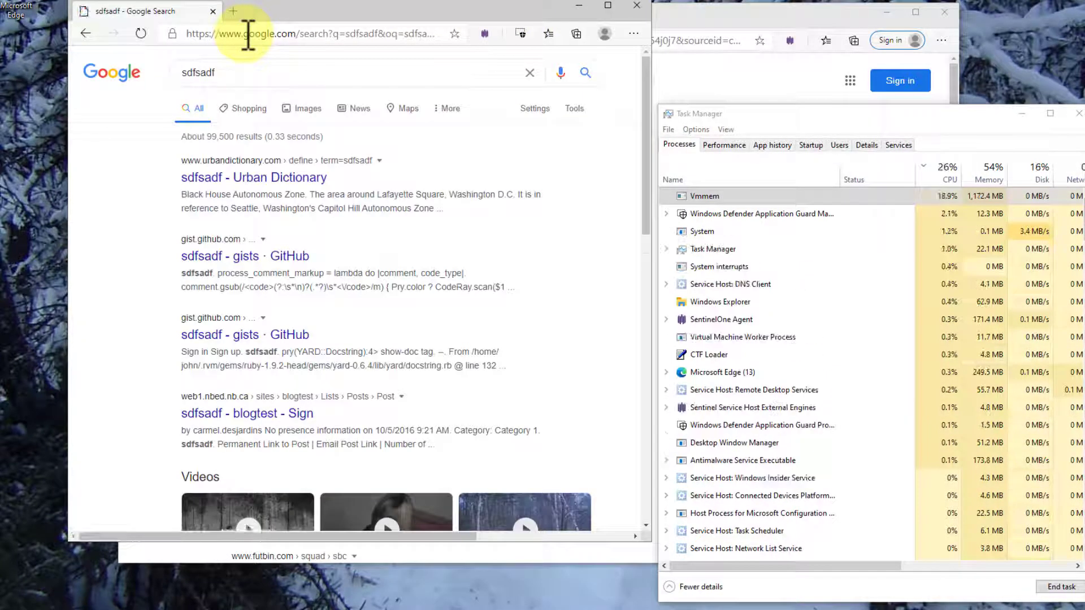
Search 'sadfsa', 'asdfasd' and 'sadfsadfsadf', each in its own new tab.
{"action": "left_click", "coordinate": [233, 11]}
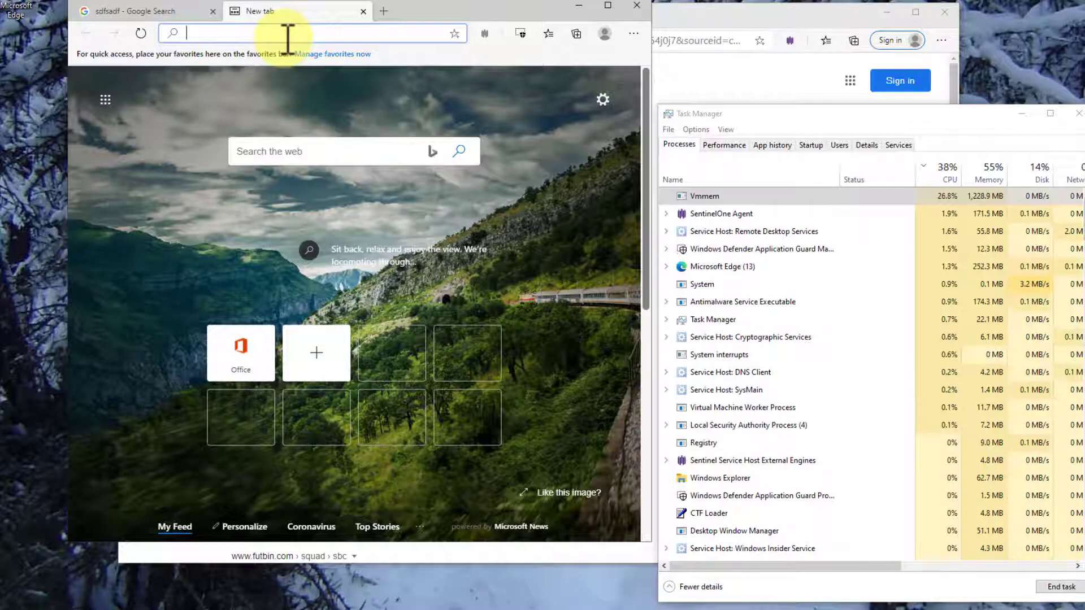
{"action": "type", "text": "sadfsa"}
{"action": "key", "text": "Return"}
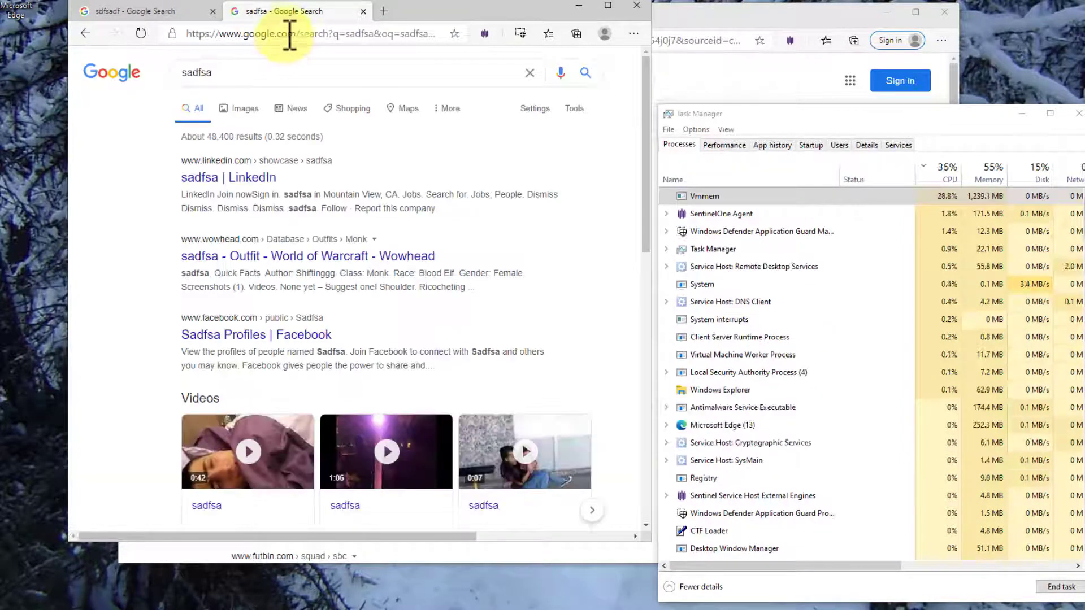
{"action": "left_click", "coordinate": [384, 11]}
{"action": "type", "text": "asdfasd"}
{"action": "key", "text": "Return"}
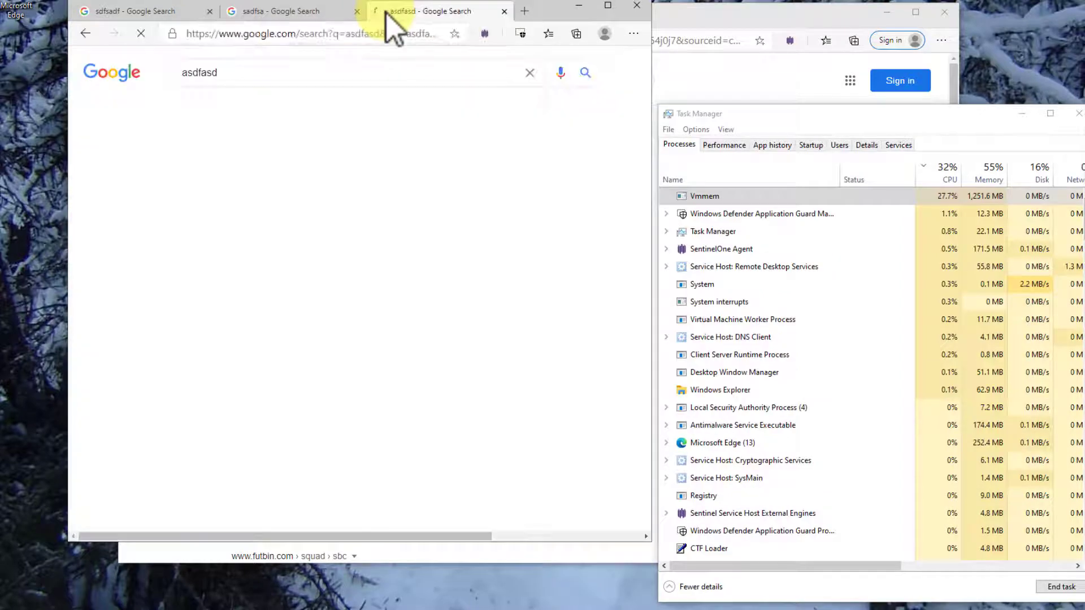
{"action": "left_click", "coordinate": [525, 11]}
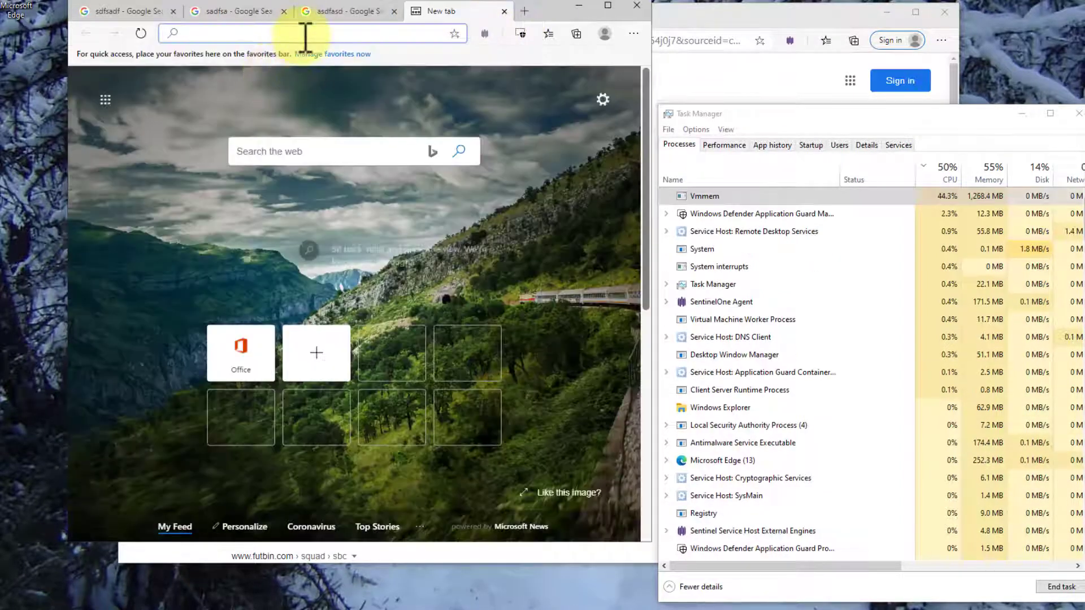
{"action": "type", "text": "sadfsadfsadf"}
{"action": "key", "text": "Return"}
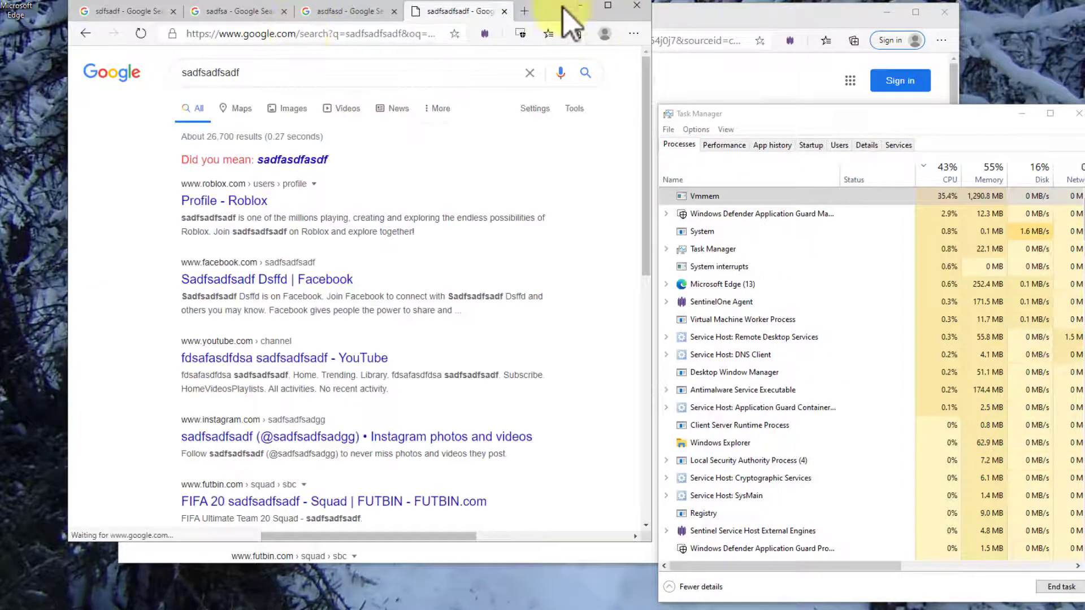
Search 'asdfsadf', 'asdfasdfsadf' and 'sdfhsdfh' in new tabs, leaving another fresh tab open.
{"action": "left_click", "coordinate": [525, 11]}
{"action": "type", "text": "asdfsadf"}
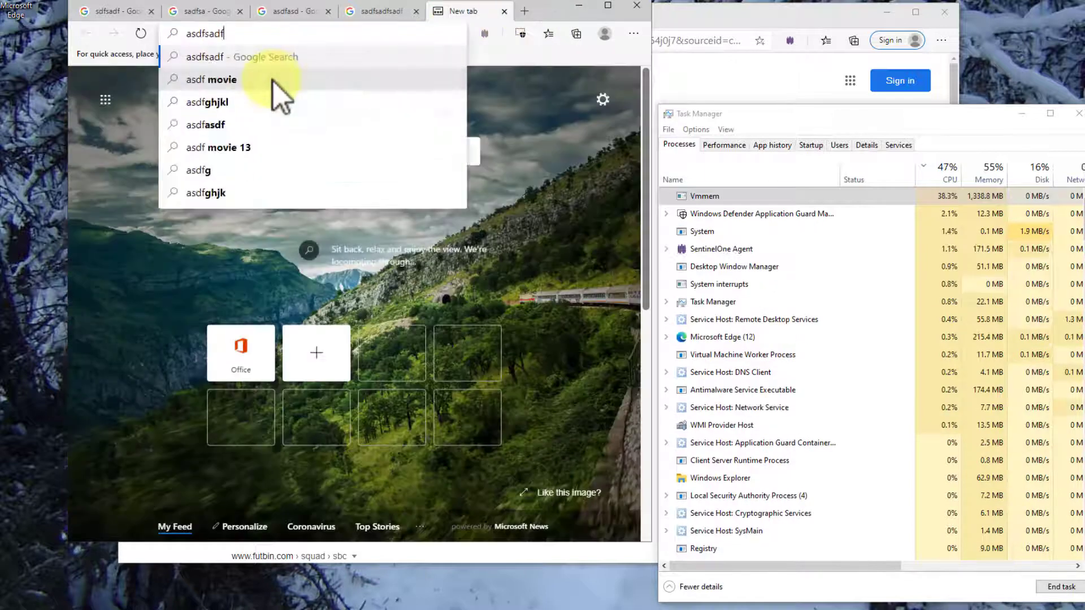
{"action": "key", "text": "Return"}
{"action": "left_click", "coordinate": [525, 11]}
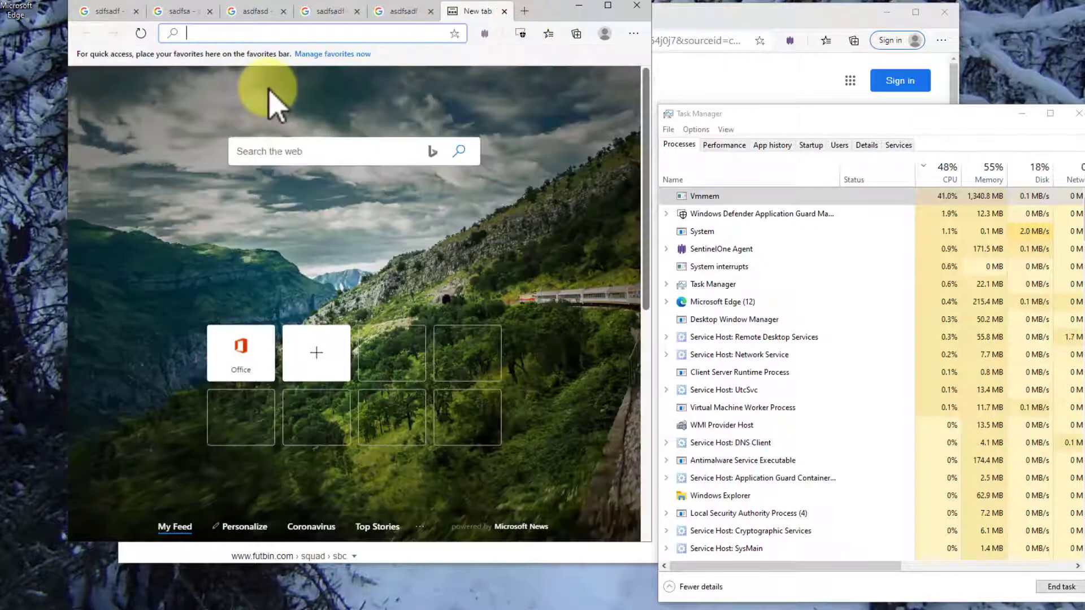
{"action": "type", "text": "asdfasdfsadf"}
{"action": "key", "text": "Return"}
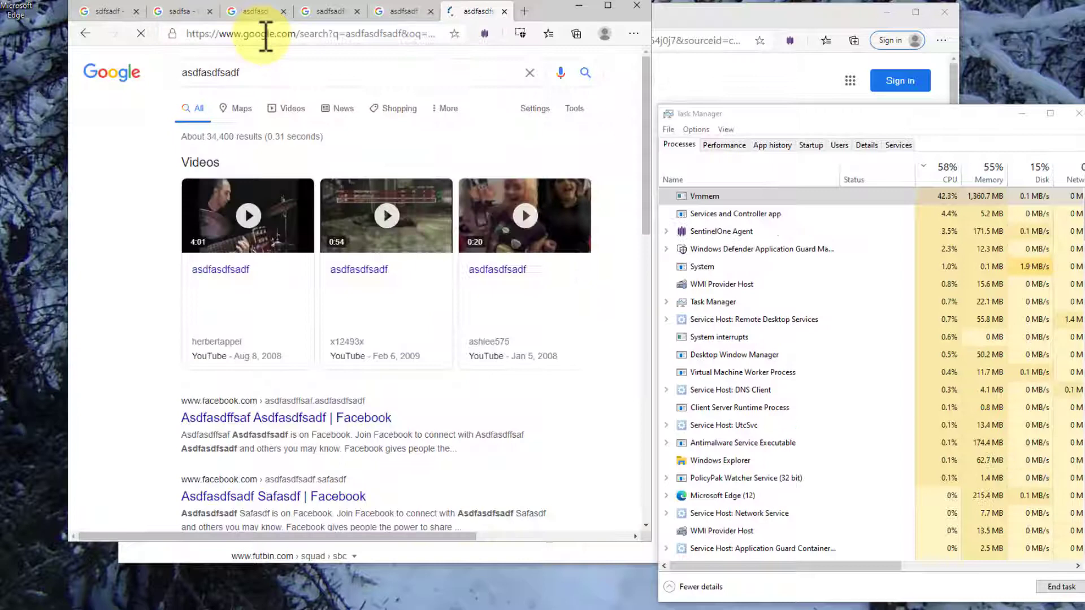
{"action": "left_click", "coordinate": [524, 11]}
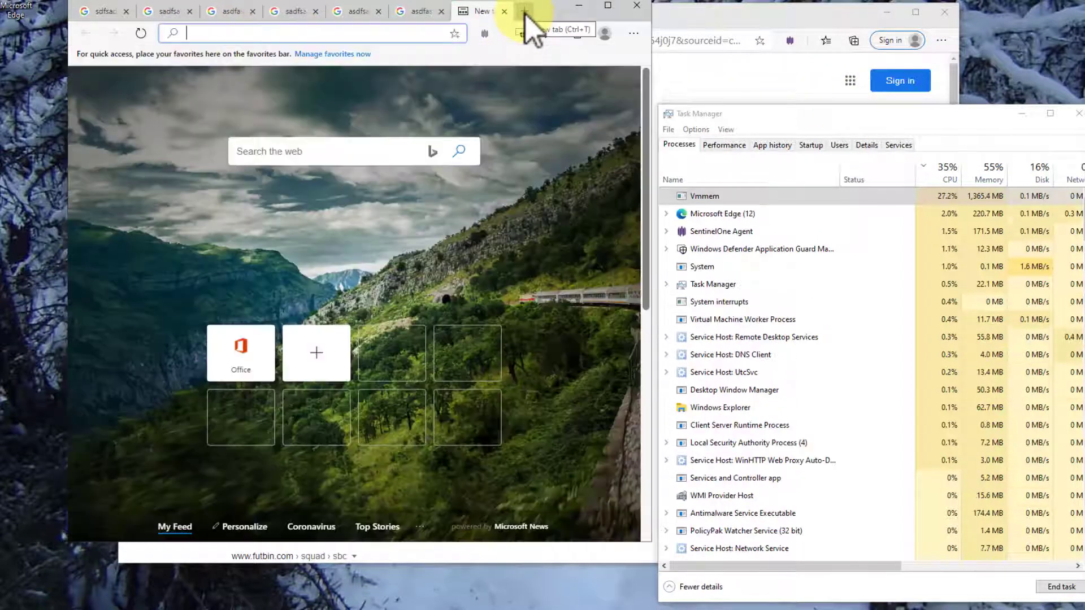
{"action": "type", "text": "sdfhsdfh"}
{"action": "key", "text": "Return"}
{"action": "left_click", "coordinate": [525, 11]}
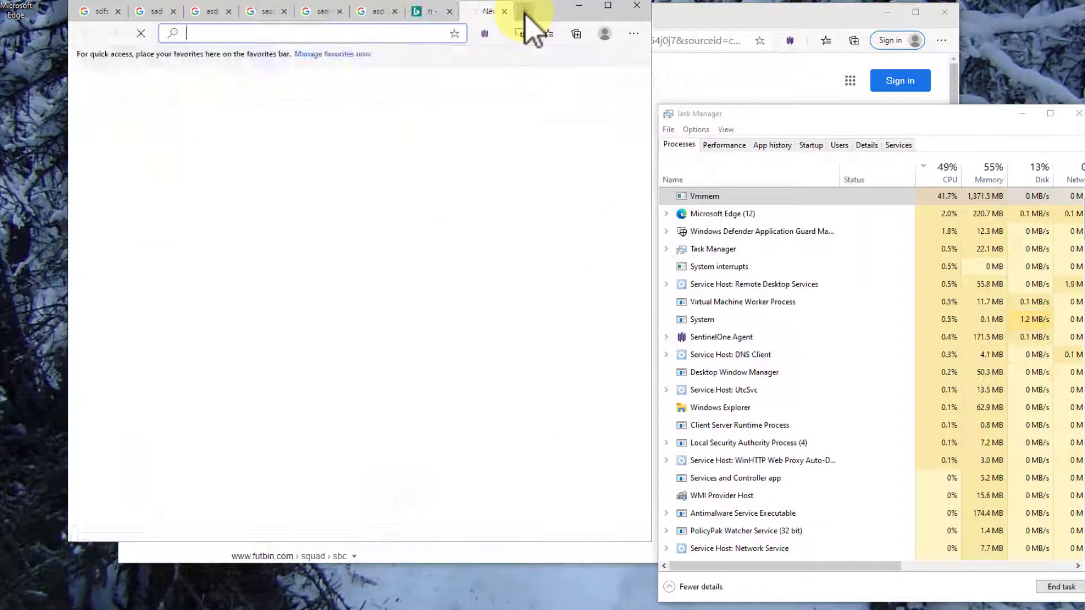
Search 'youte', play YouTube's 'Apple Responds to Your Comments!' video, and bring Task Manager's Vmmem row forward.
{"action": "type", "text": "yout"}
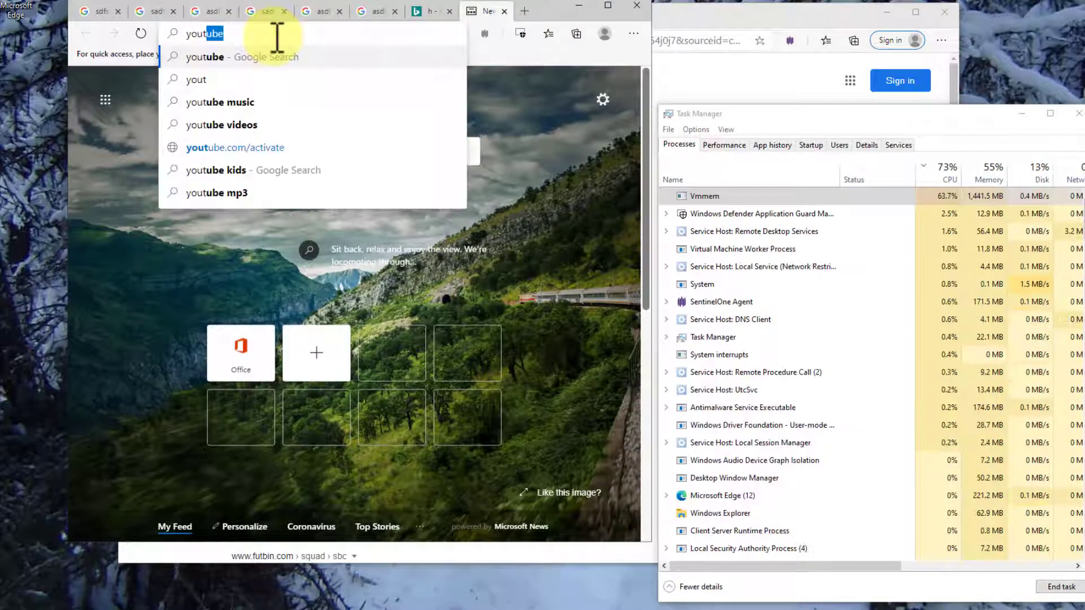
{"action": "type", "text": "e"}
{"action": "key", "text": "Return"}
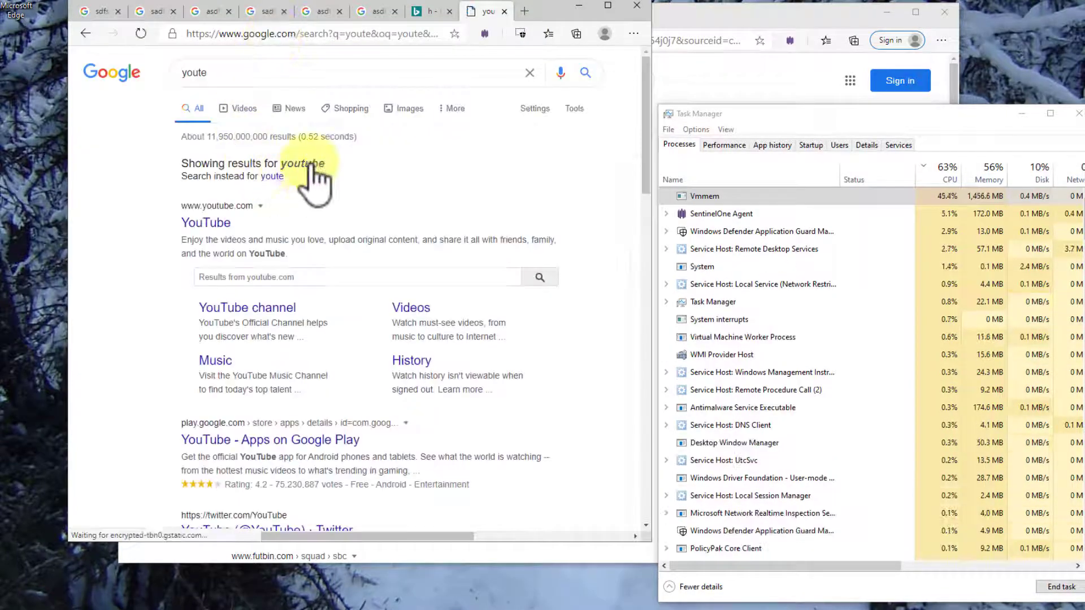
{"action": "left_click", "coordinate": [311, 167]}
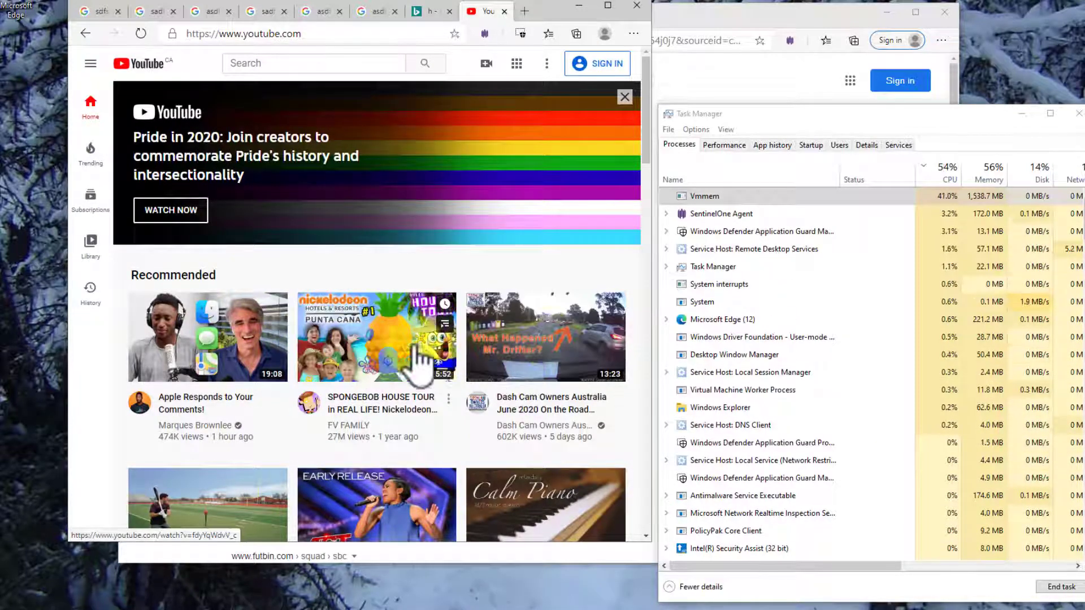
{"action": "left_click", "coordinate": [186, 357]}
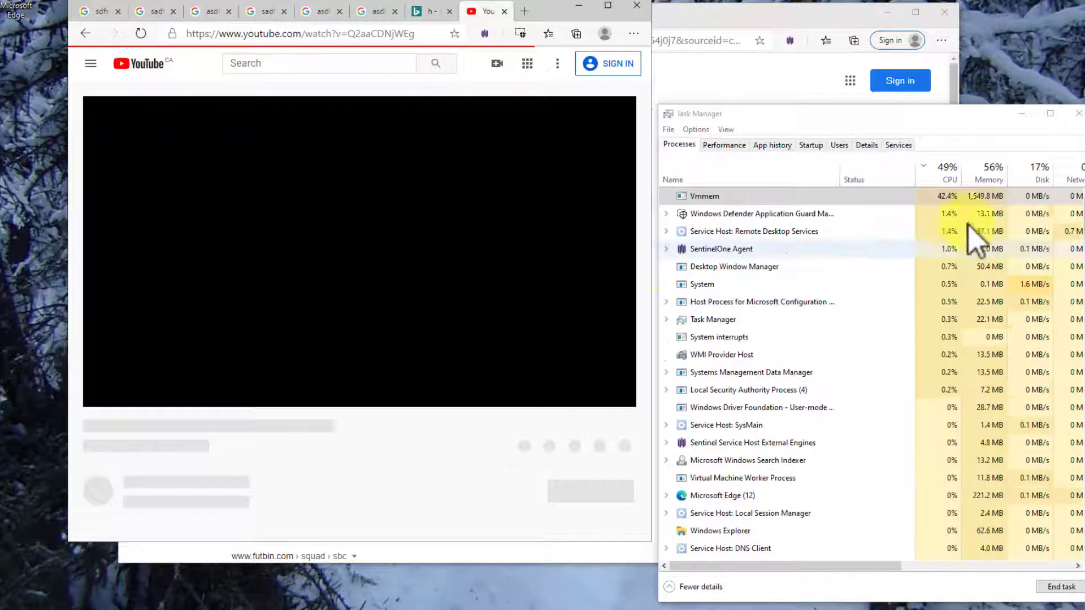
{"action": "left_click", "coordinate": [995, 198]}
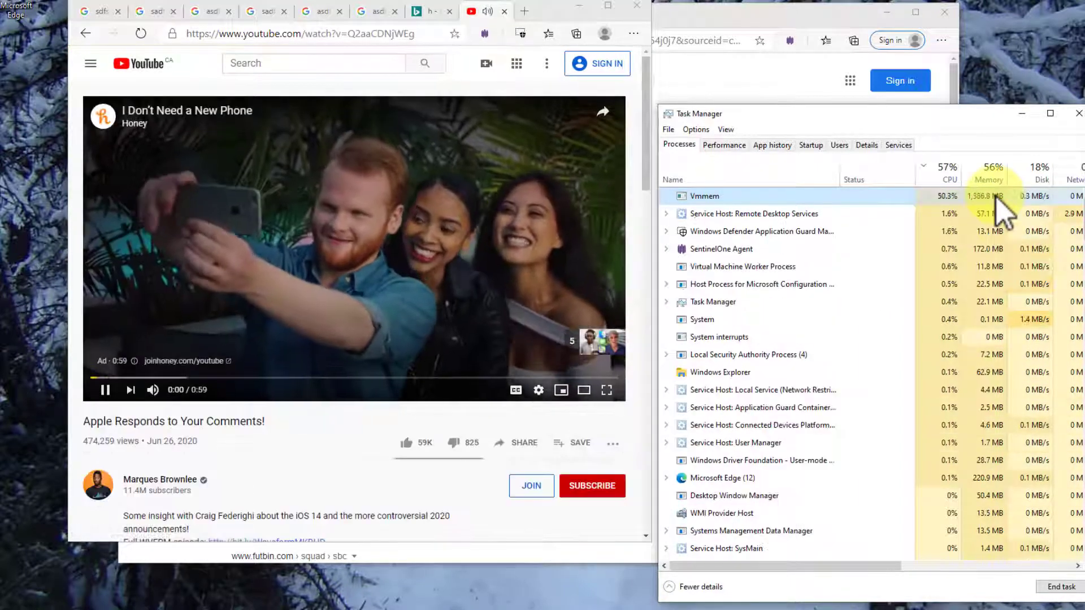